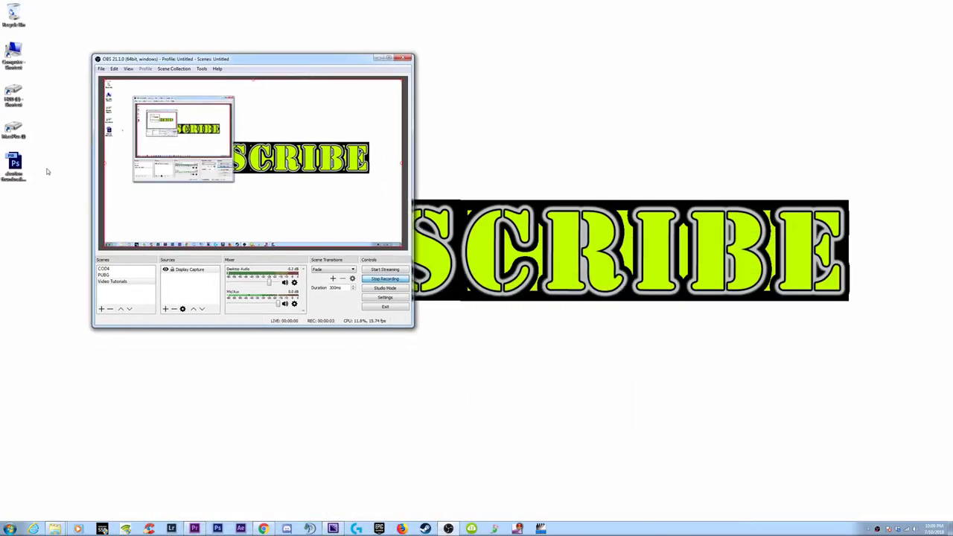
- Open the abortion thumbnail .psd from the desktop and move the OBS window to the lower left
double_click(15, 168)
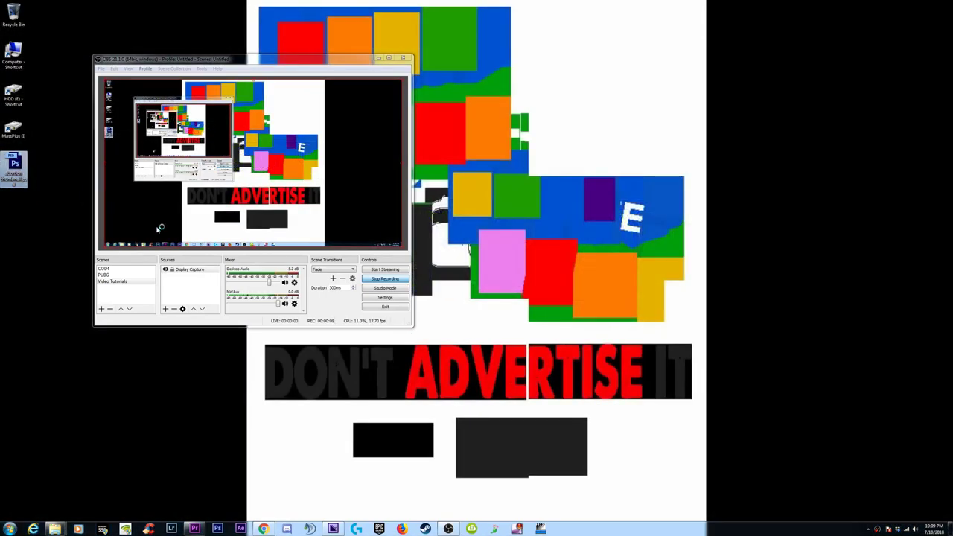
click(16, 162)
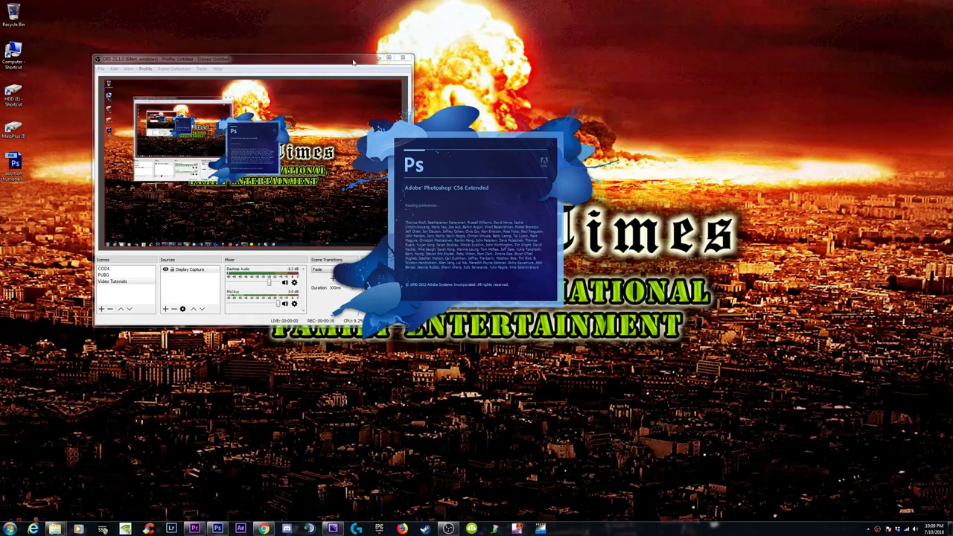
drag(353, 62, 284, 47)
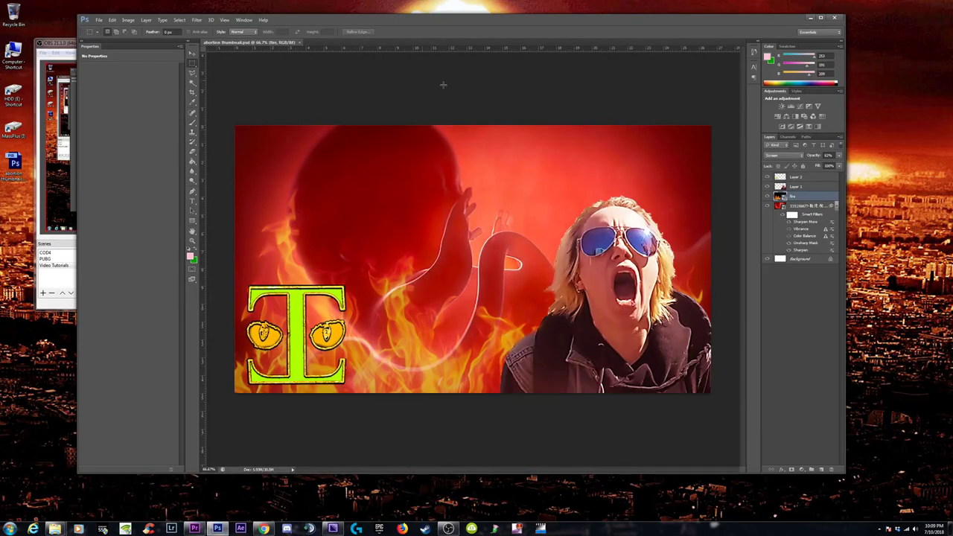
- Maximize the Photoshop window and select Layer 1, the screaming woman
click(821, 17)
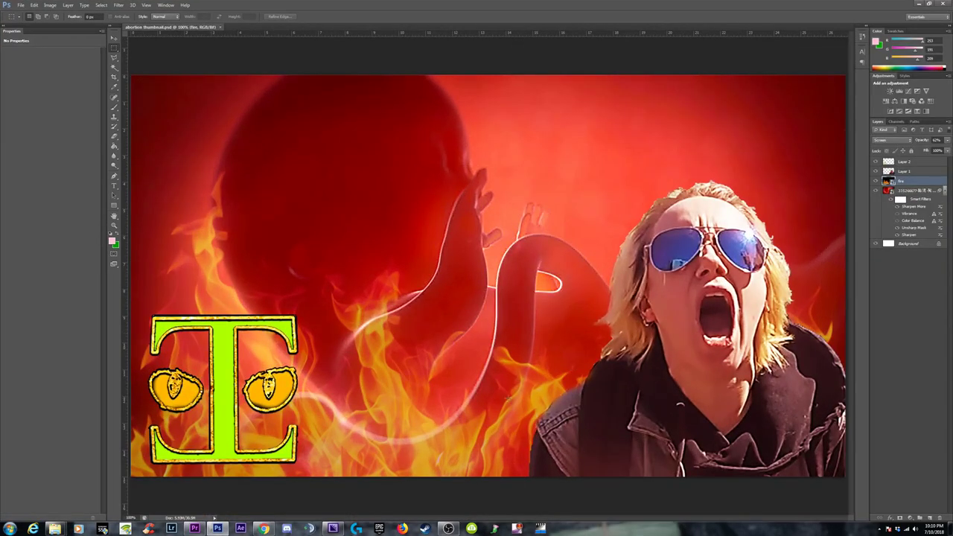
click(928, 3)
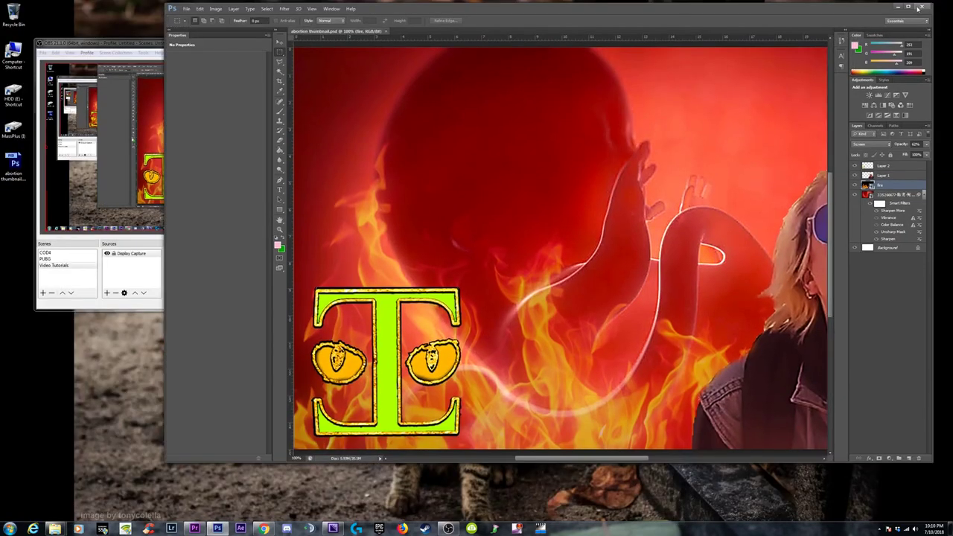
click(908, 6)
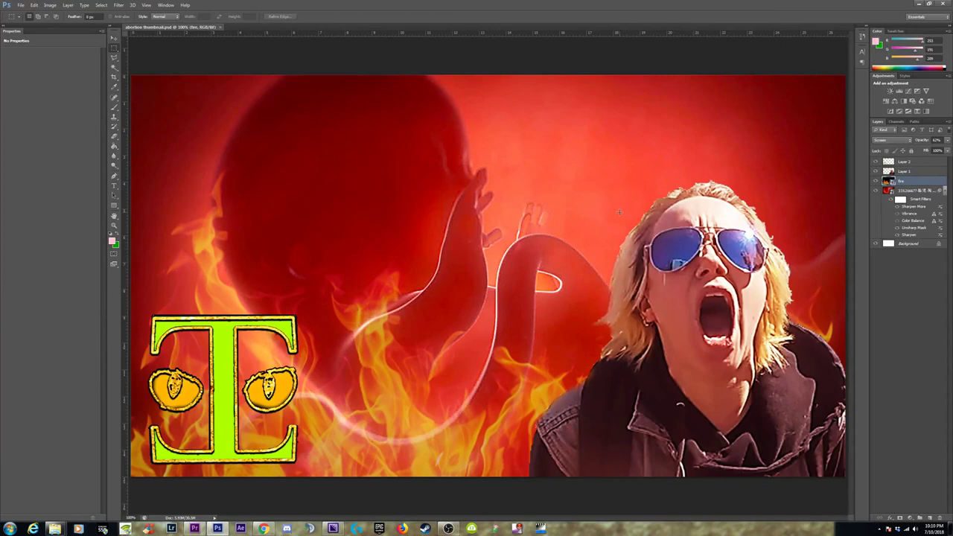
click(910, 171)
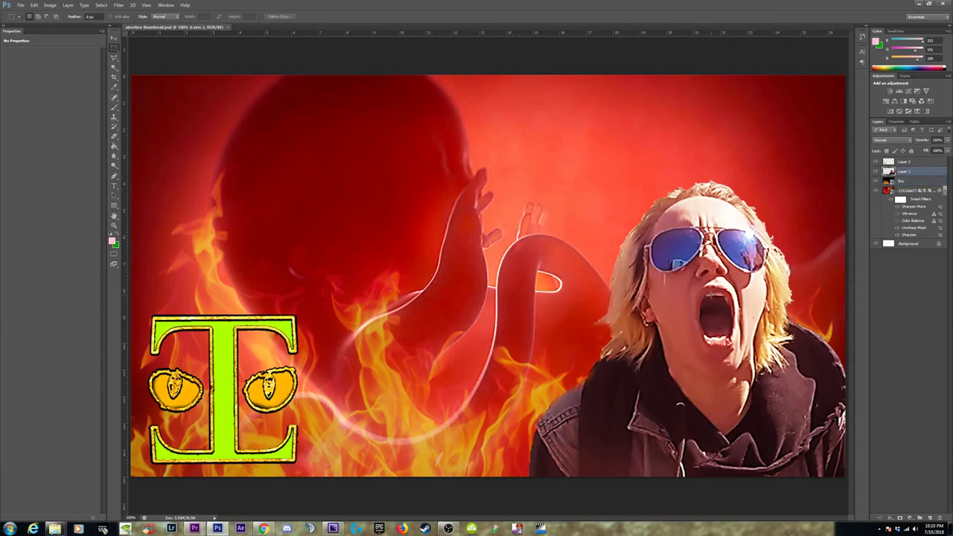
- Free-transform Layer 1 to scale the screaming woman up to about 124%
key(ctrl+t)
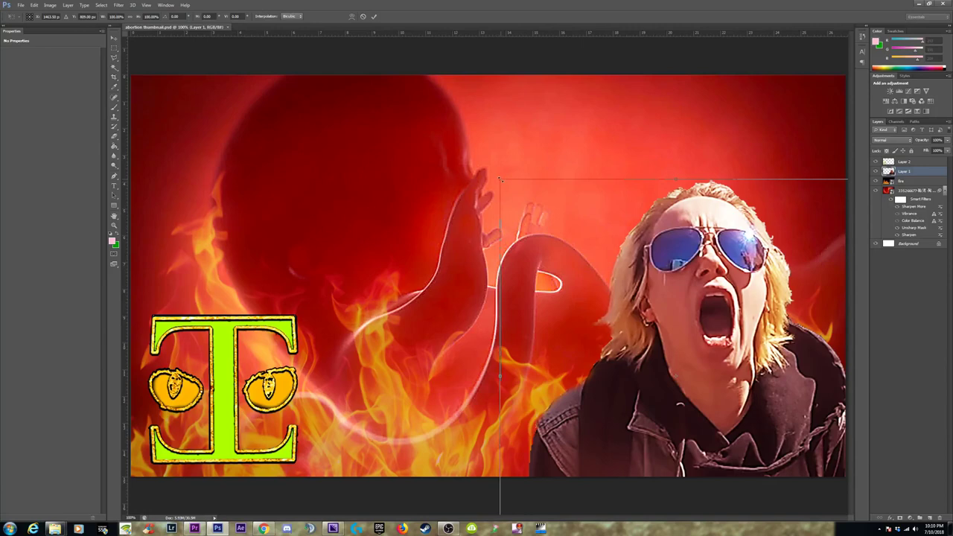
drag(500, 179, 392, 105)
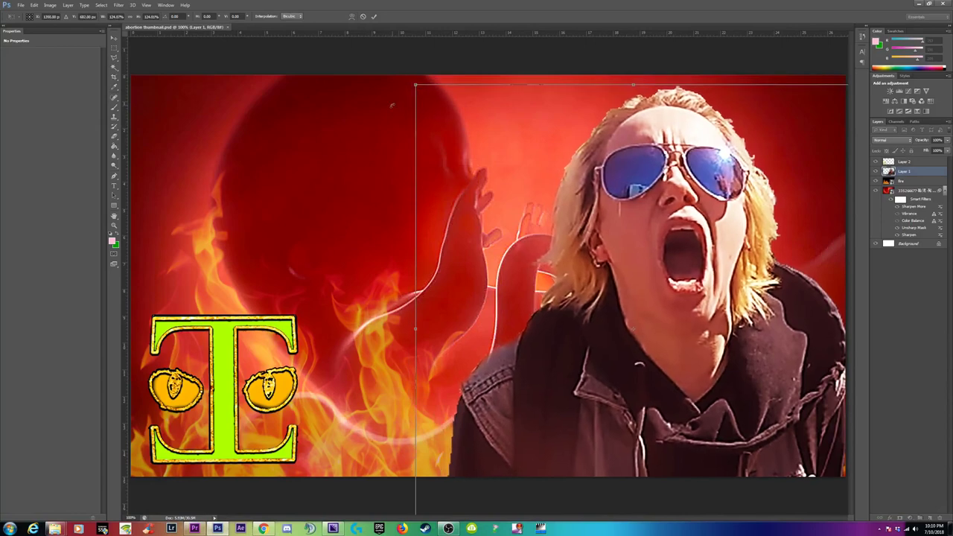
key(Return)
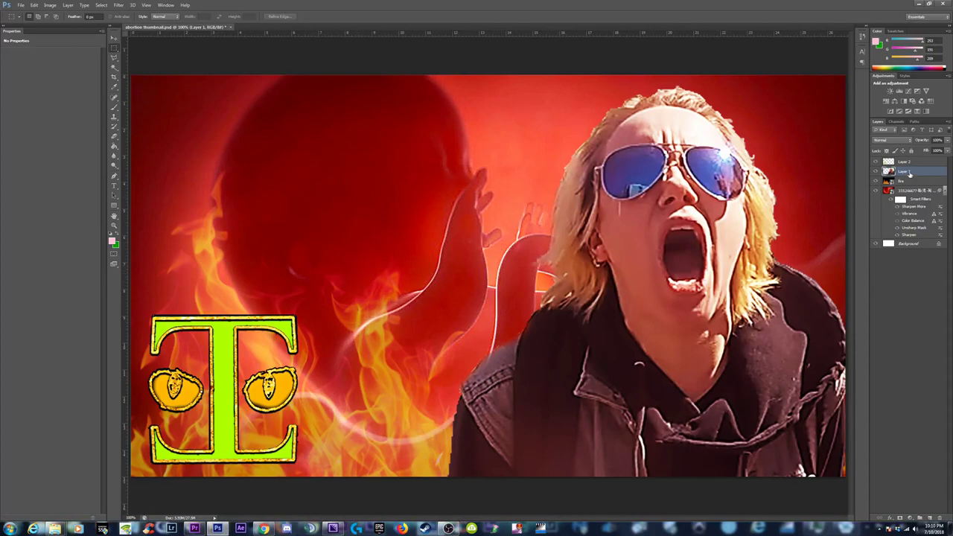
- With the Move tool, put the woman on the left and the green logo top-right
click(114, 39)
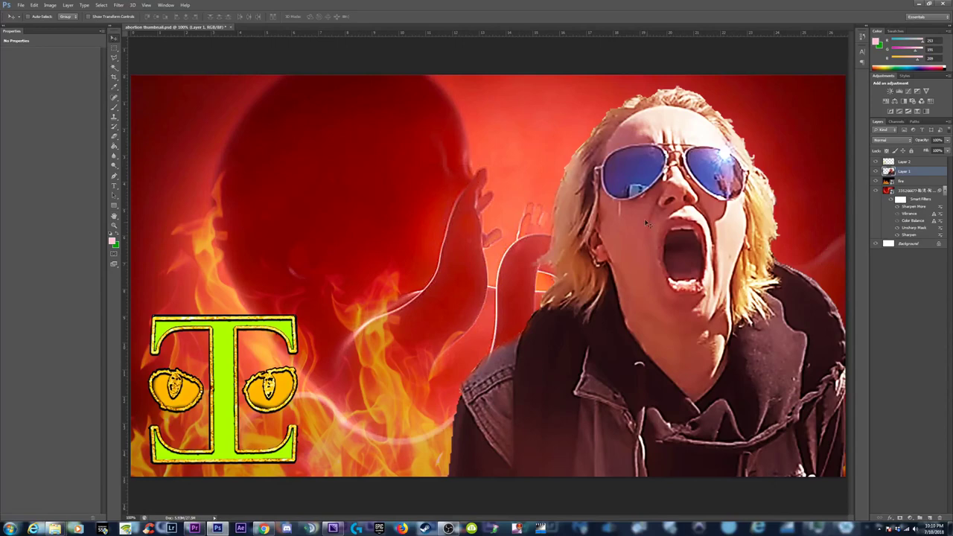
drag(671, 268, 273, 267)
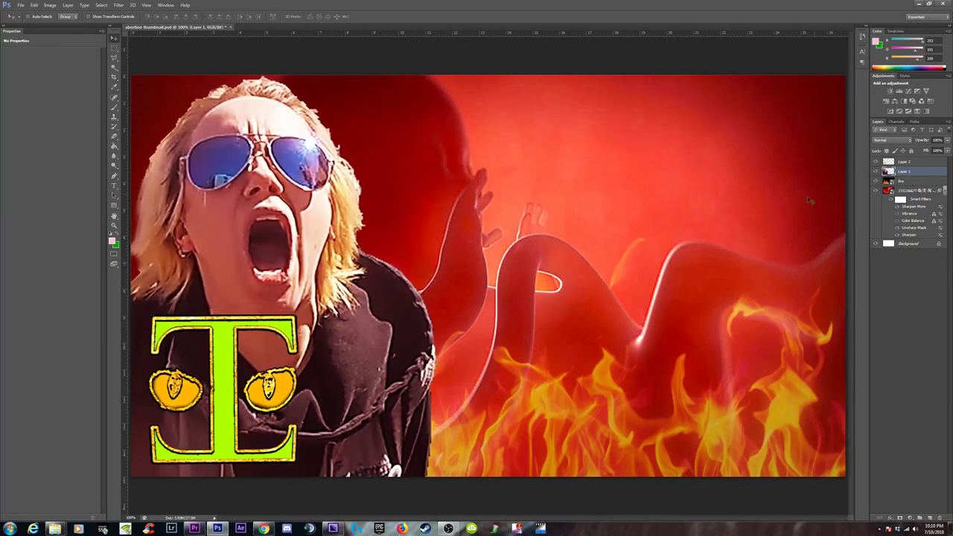
click(901, 161)
drag(304, 401, 840, 168)
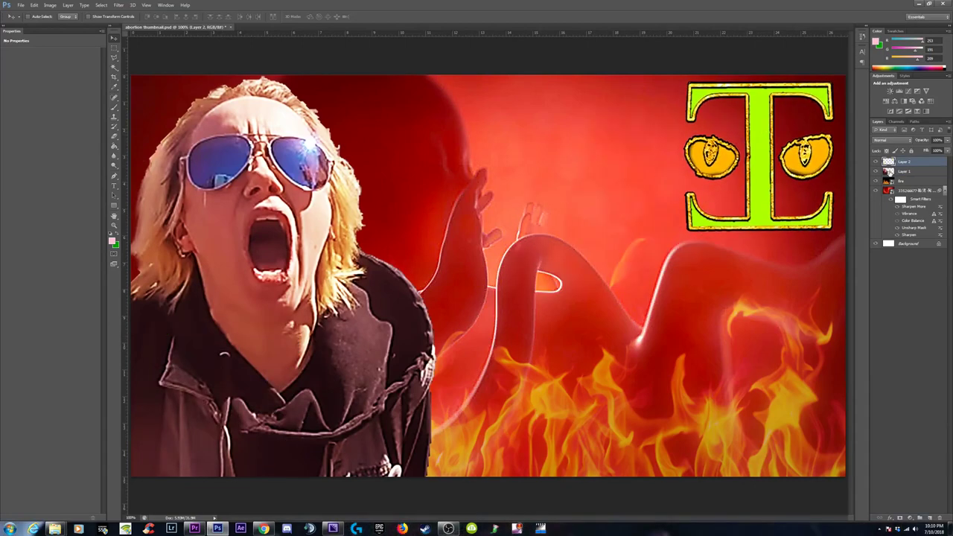
- Fine-tune the woman's position and shift the fetus smart-object layer slightly
click(902, 171)
drag(407, 182, 380, 186)
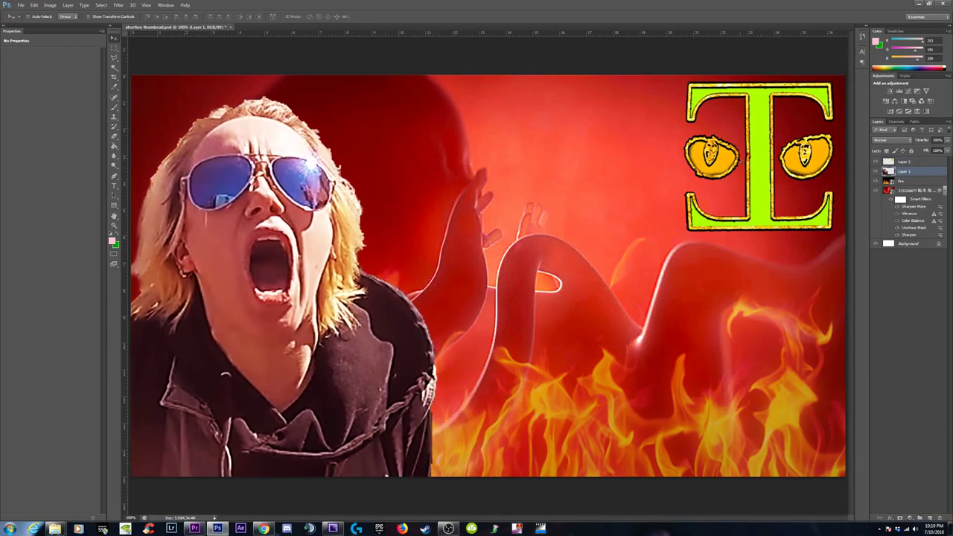
click(904, 191)
drag(510, 216, 461, 215)
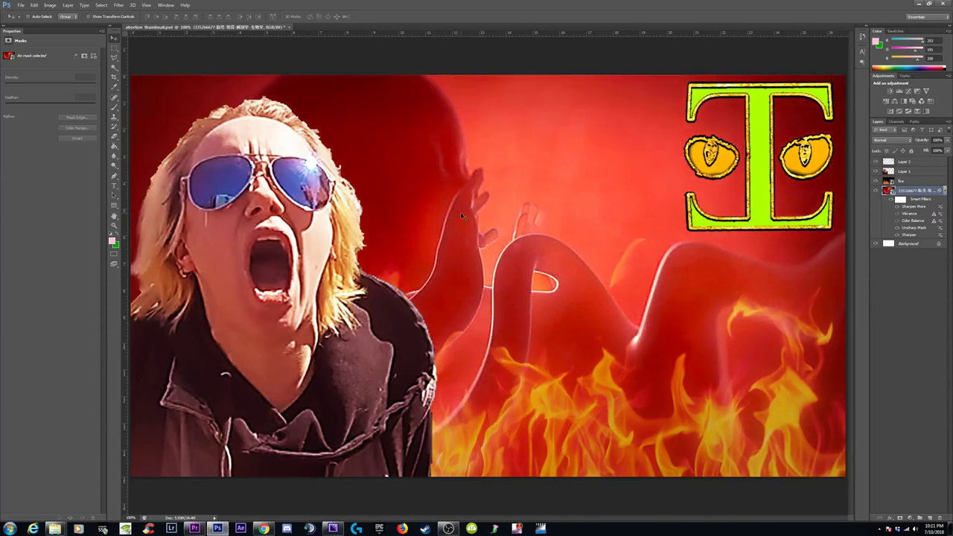
key(ctrl+minus)
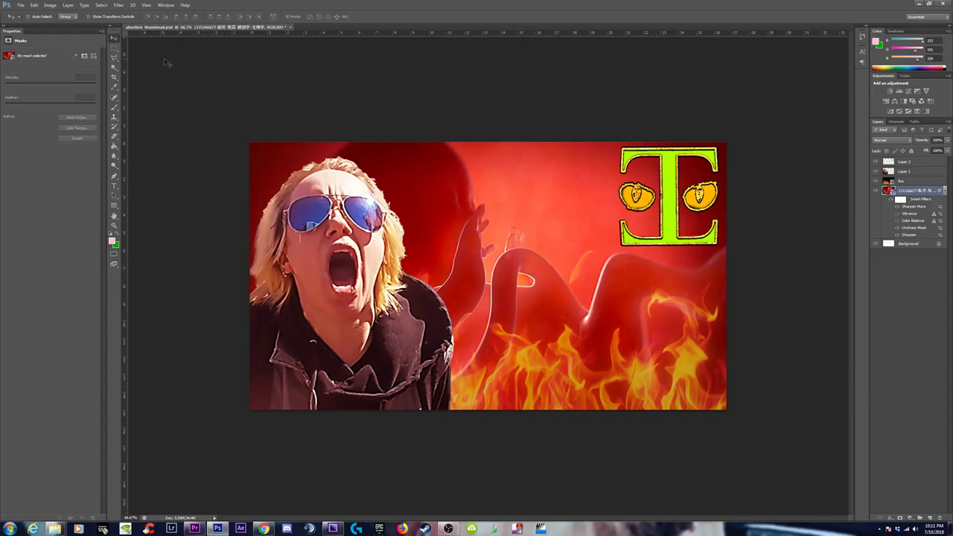
click(34, 5)
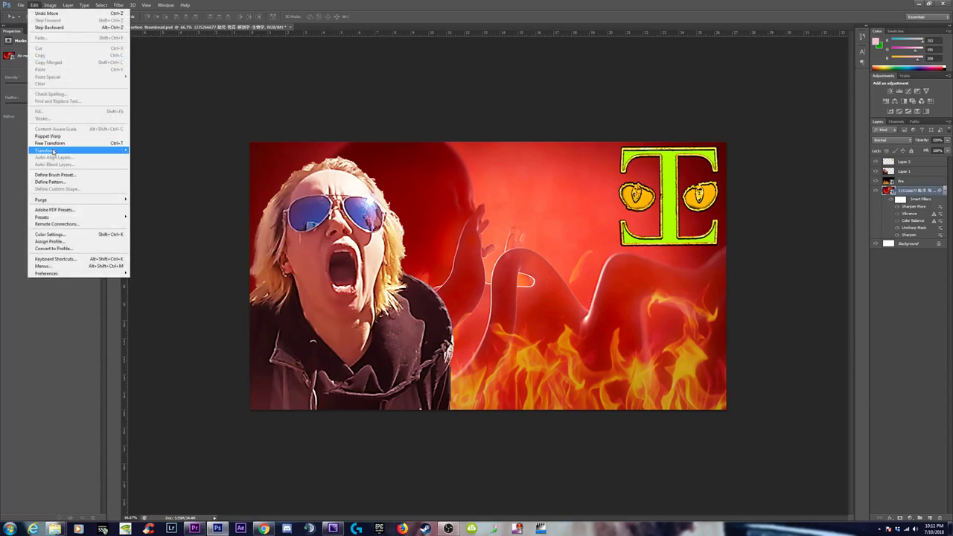
mouse_move(54, 151)
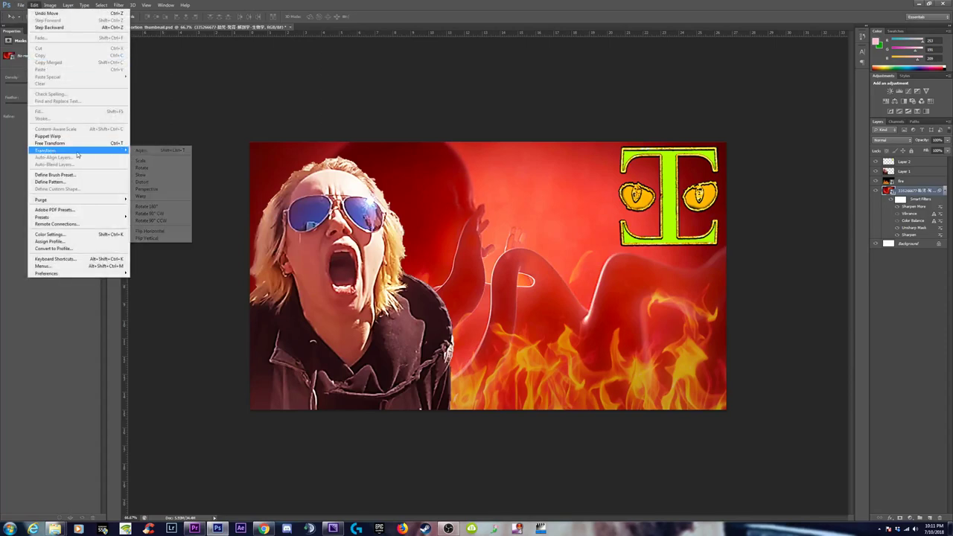
click(162, 233)
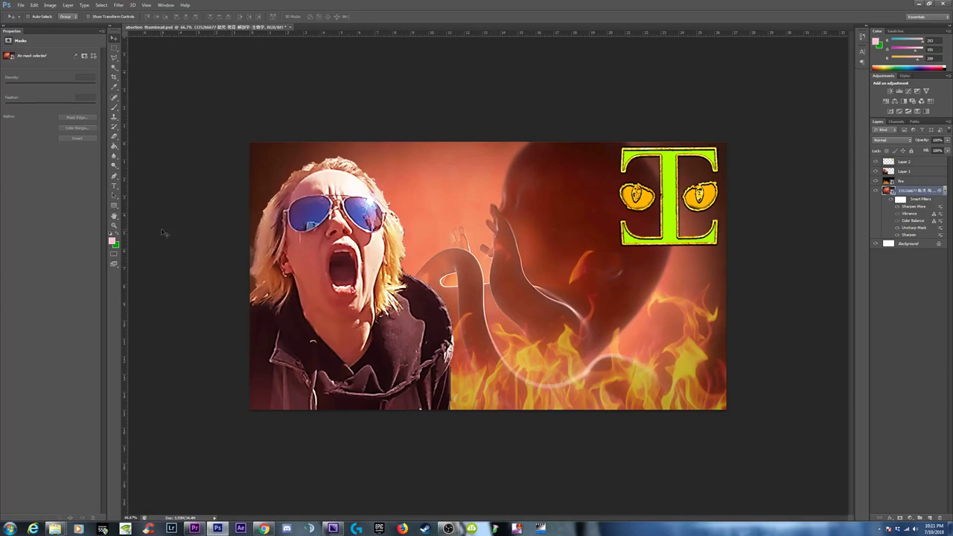
key(ctrl+z)
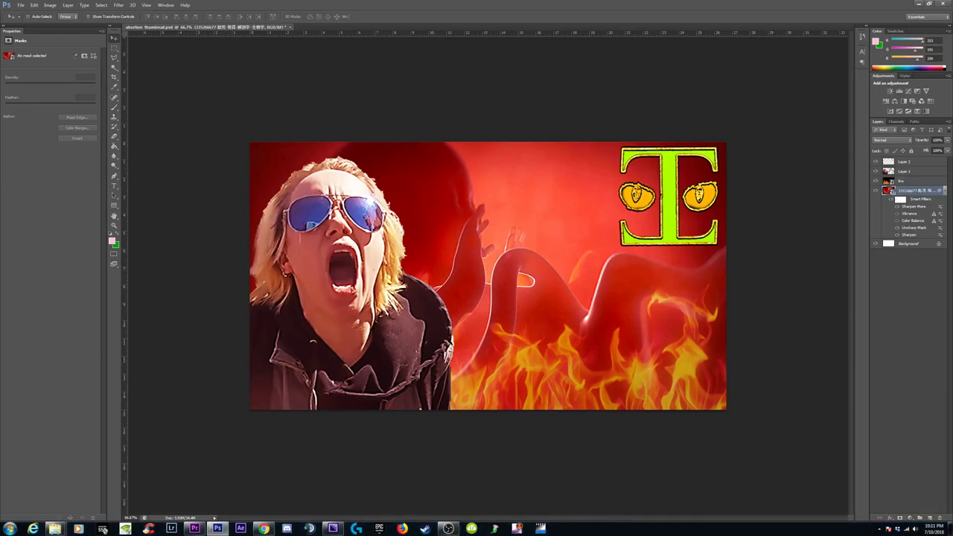
- Drag Layer 1 right, the Layer 2 logo to the top left, and the fetus layer left
click(900, 171)
drag(344, 297, 635, 283)
click(905, 162)
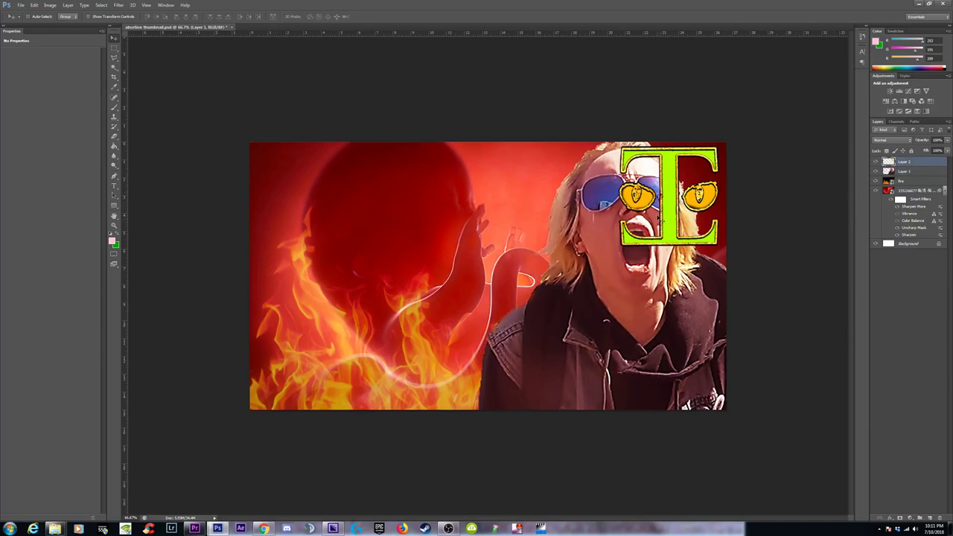
drag(658, 214, 295, 215)
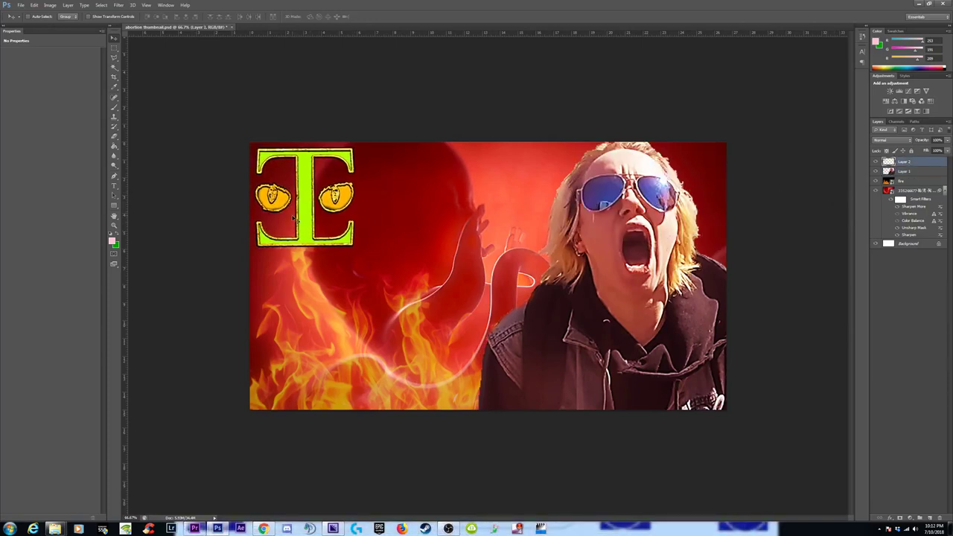
click(906, 191)
drag(465, 242, 429, 244)
- Scale the fetus smart object down and nudge it right and down to fill the canvas
key(ctrl+t)
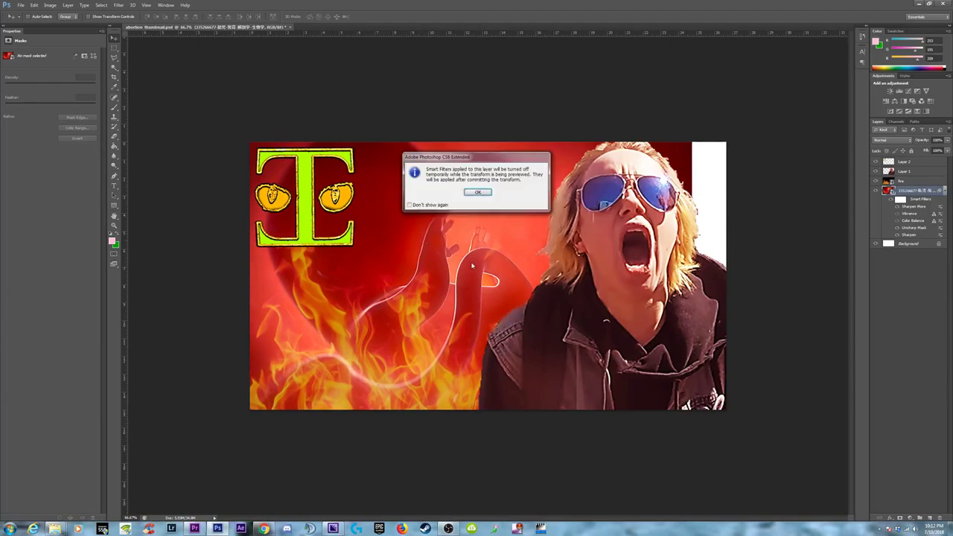
click(478, 193)
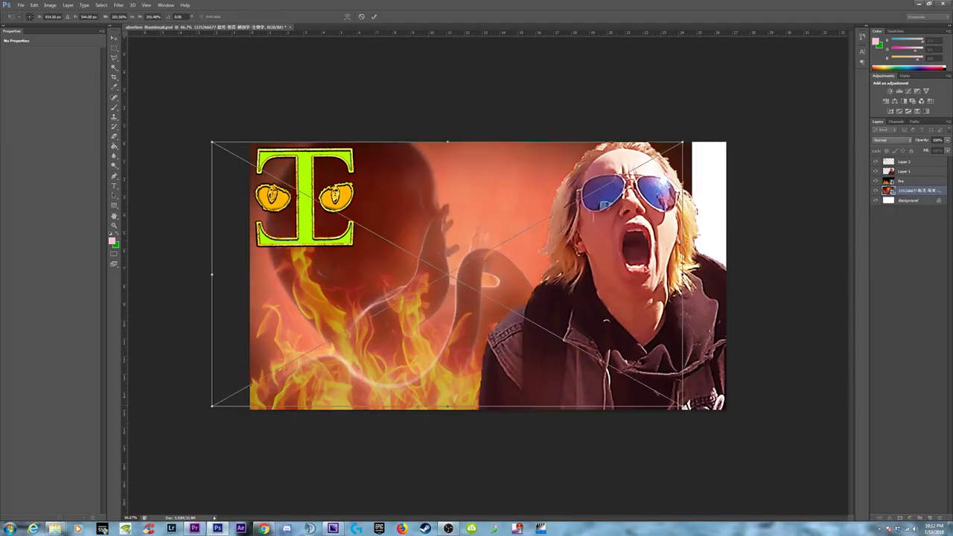
drag(690, 410, 603, 362)
drag(469, 264, 511, 286)
key(Return)
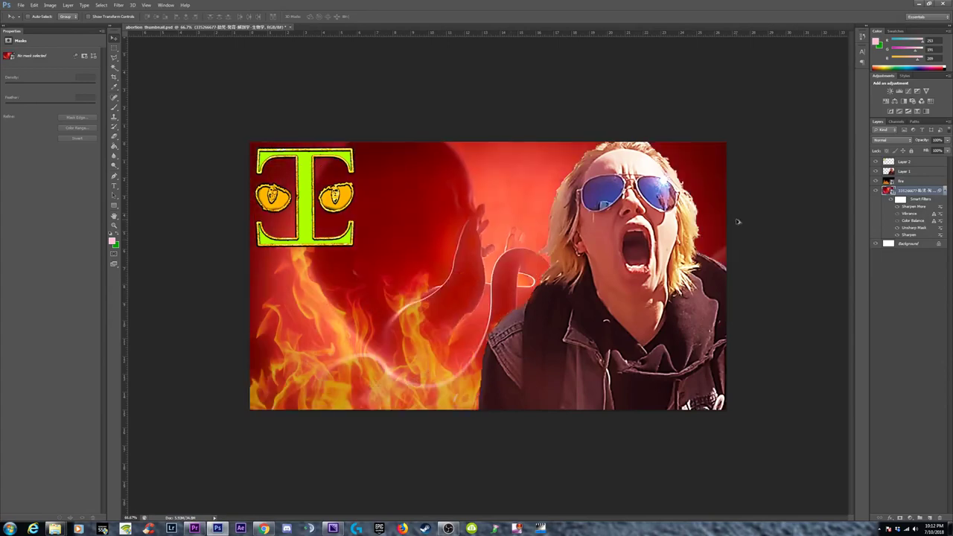
key(alt+z)
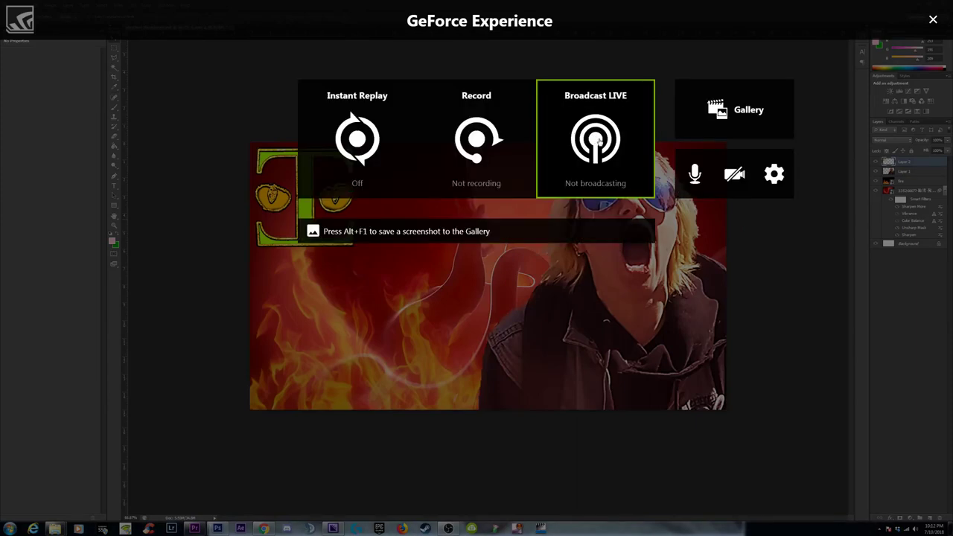
key(alt+z)
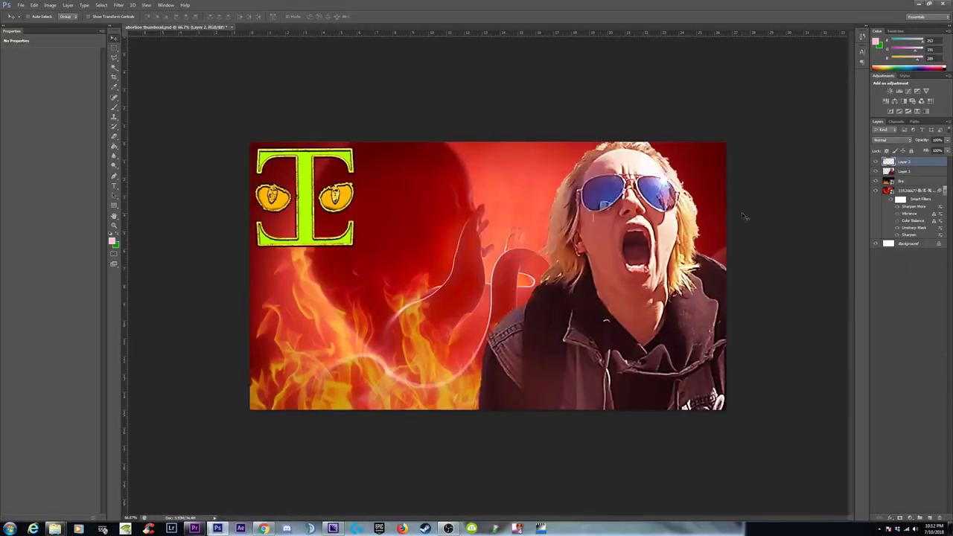
- Rotate the woman counter-clockwise and move her left, then place the green E logo top-right
click(909, 171)
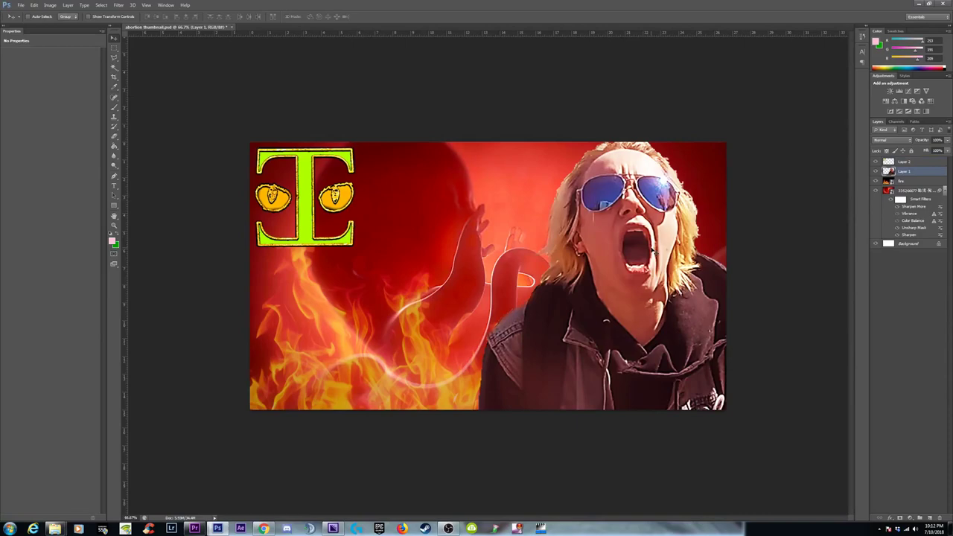
drag(625, 241, 643, 221)
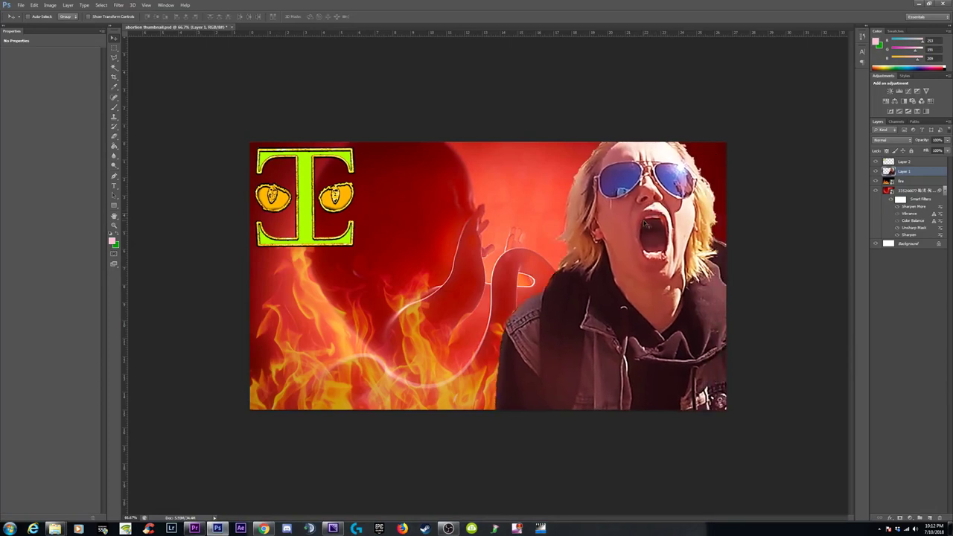
key(ctrl+t)
drag(790, 281, 755, 356)
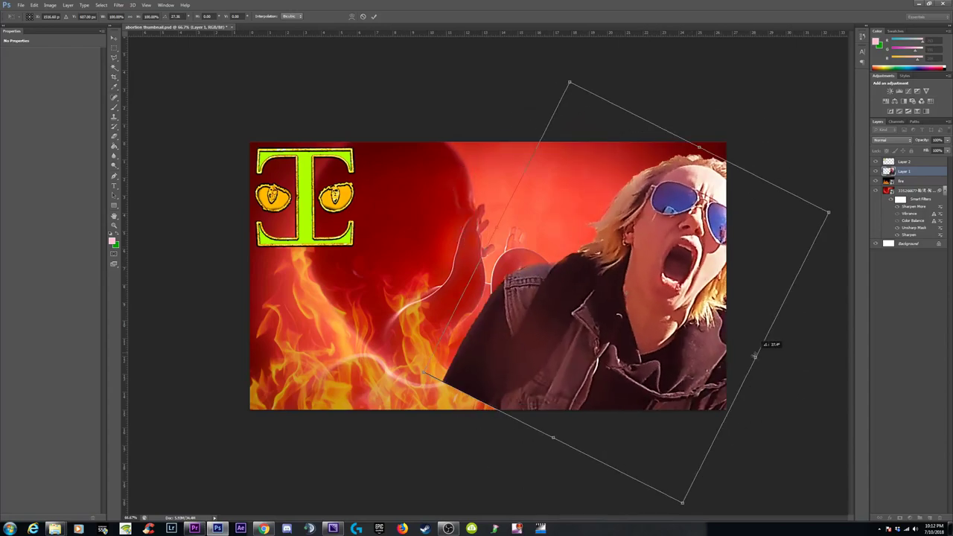
drag(716, 254, 385, 242)
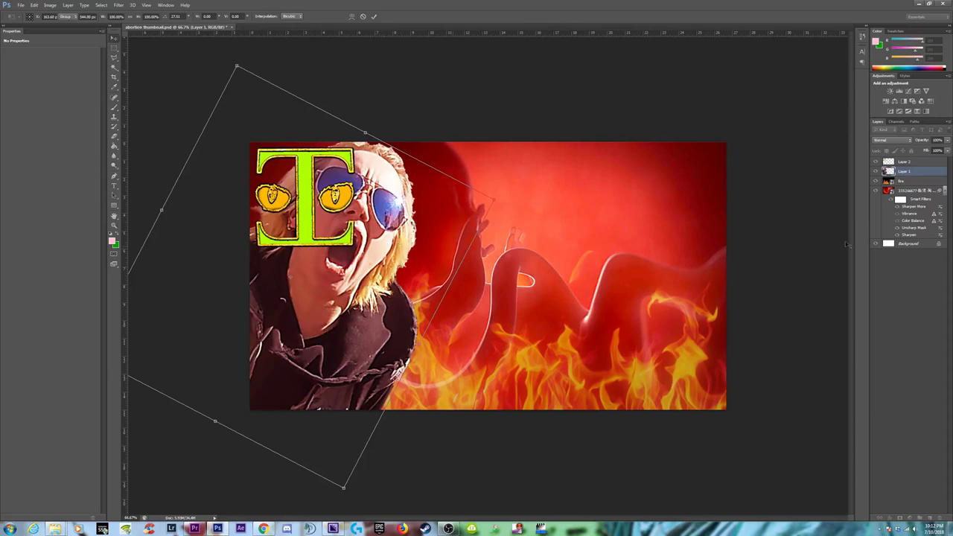
key(Return)
click(339, 214)
drag(429, 196, 666, 209)
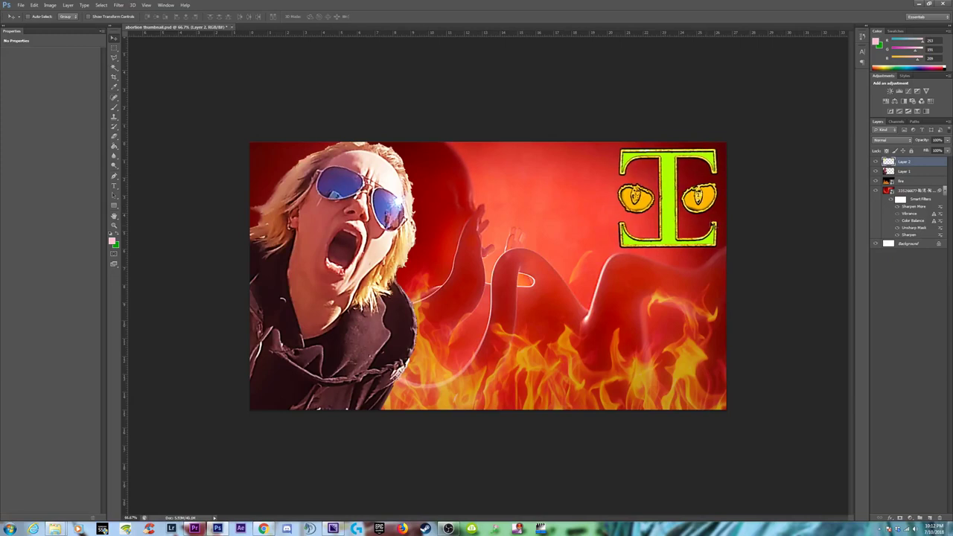
- Nudge Layer 1 further left and begin scaling the woman up with Free Transform
click(904, 172)
mouse_move(351, 221)
mouse_down()
mouse_move(327, 220)
mouse_move(359, 216)
mouse_move(339, 218)
mouse_up()
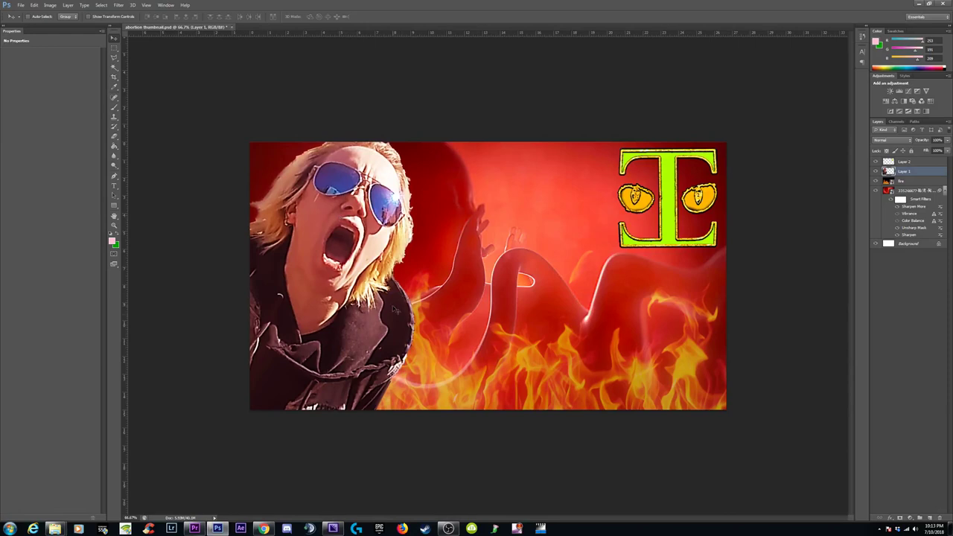
key(ctrl+t)
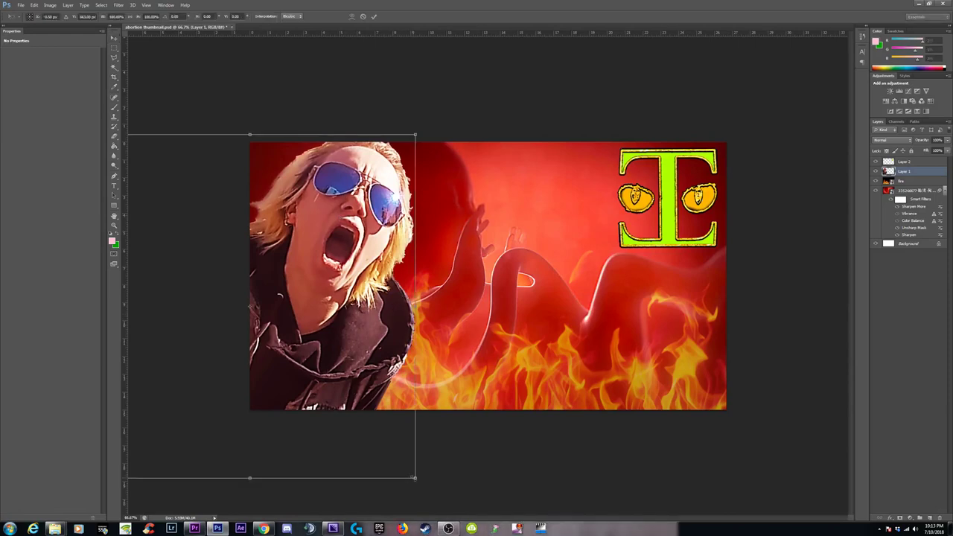
mouse_move(414, 477)
mouse_down()
mouse_move(435, 489)
mouse_move(418, 491)
mouse_up()
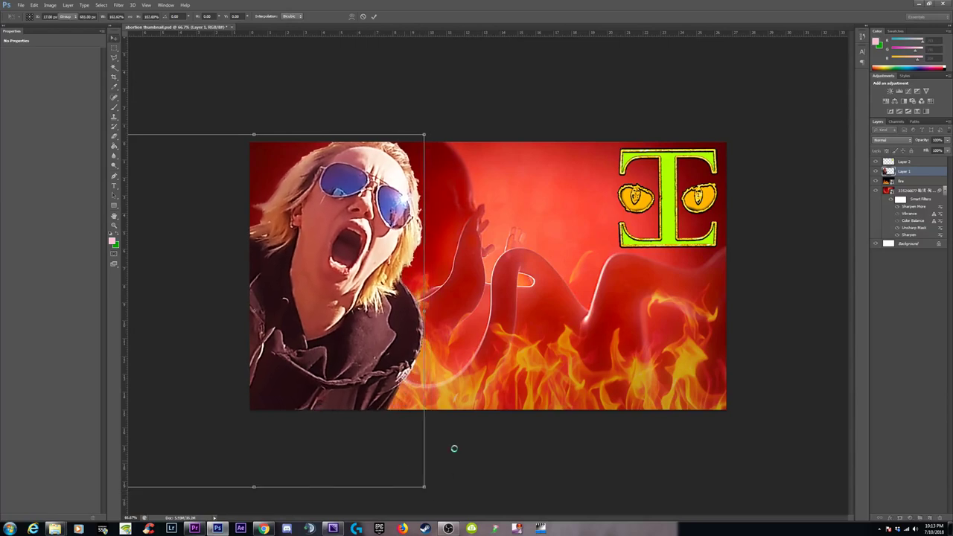
- Shift the fetus picture right, briefly hiding Layer 1 to check underneath
click(907, 191)
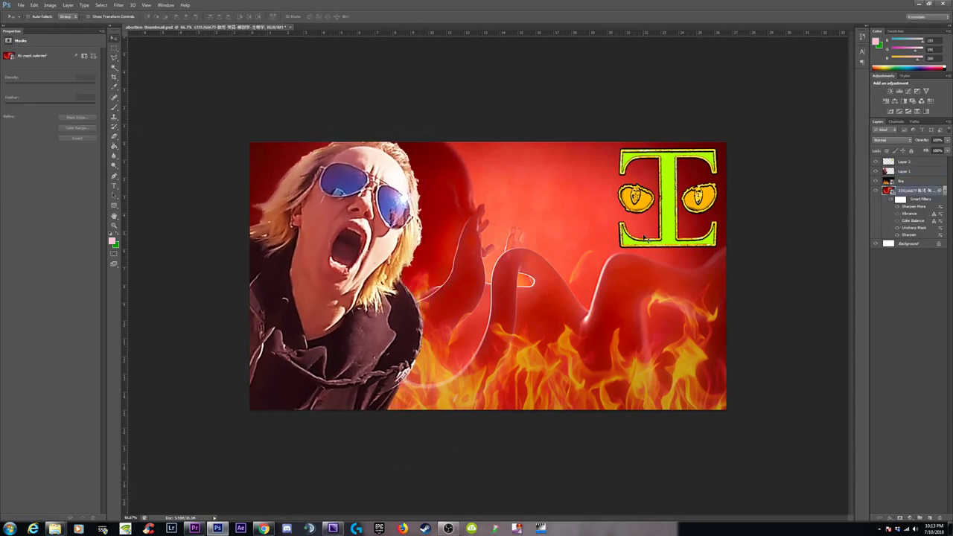
drag(493, 225, 523, 227)
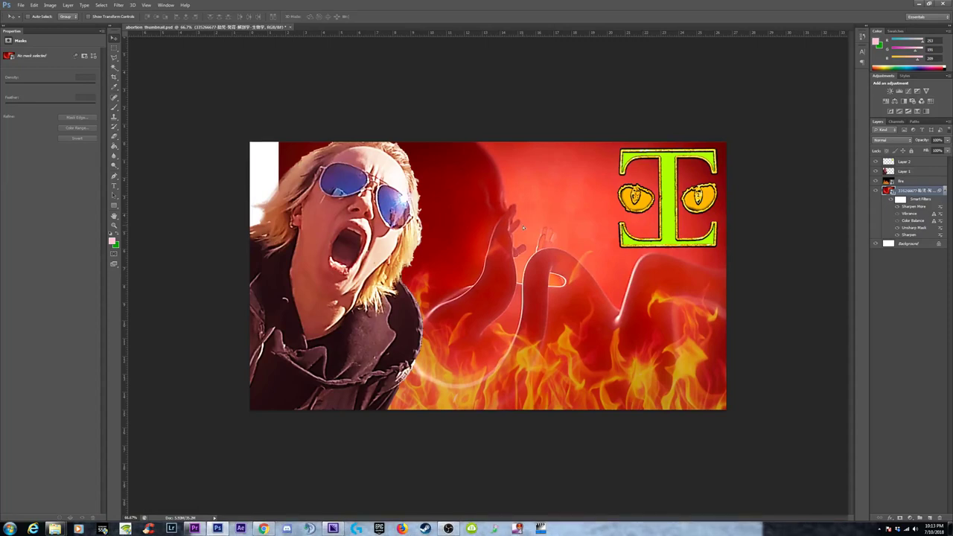
click(876, 172)
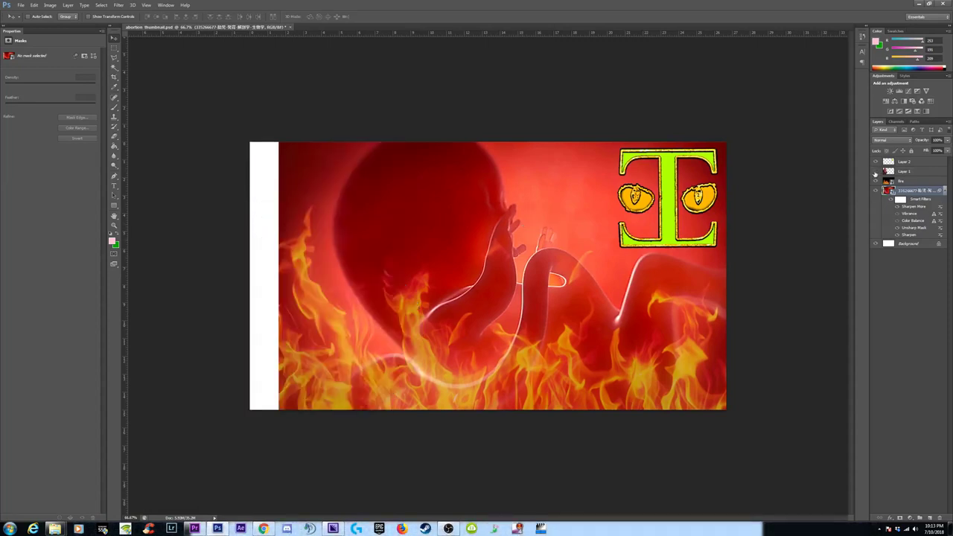
click(876, 172)
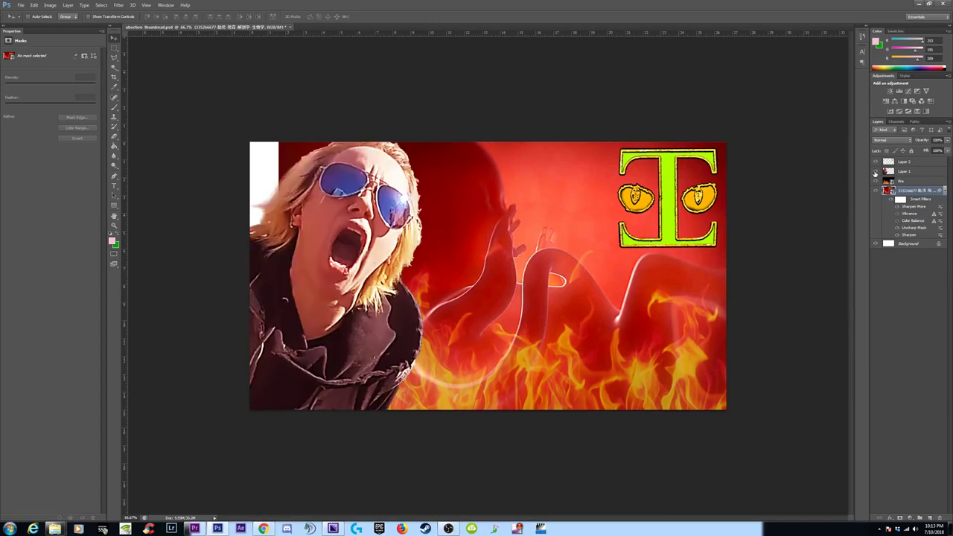
- Try the fire layer on top, undo it, then move the woman down and left
click(910, 181)
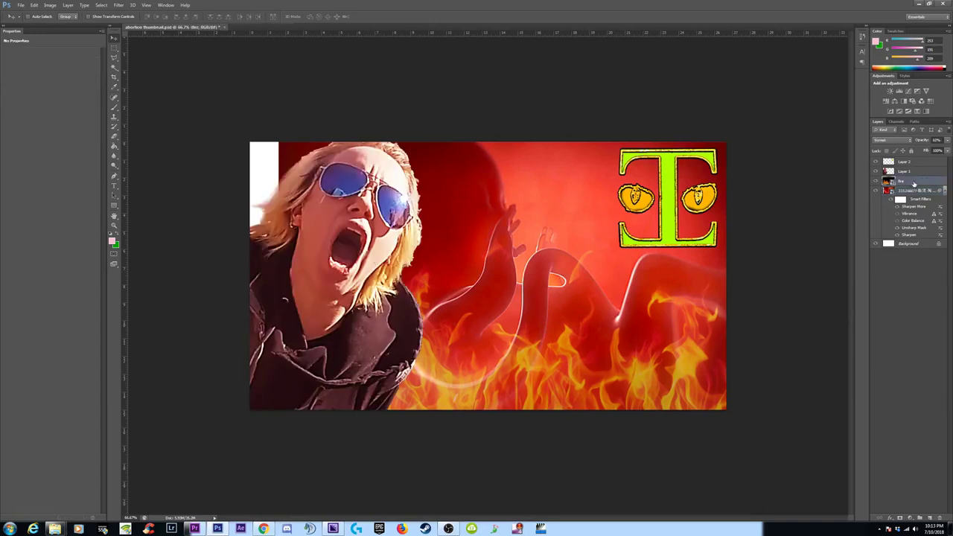
drag(914, 181, 915, 162)
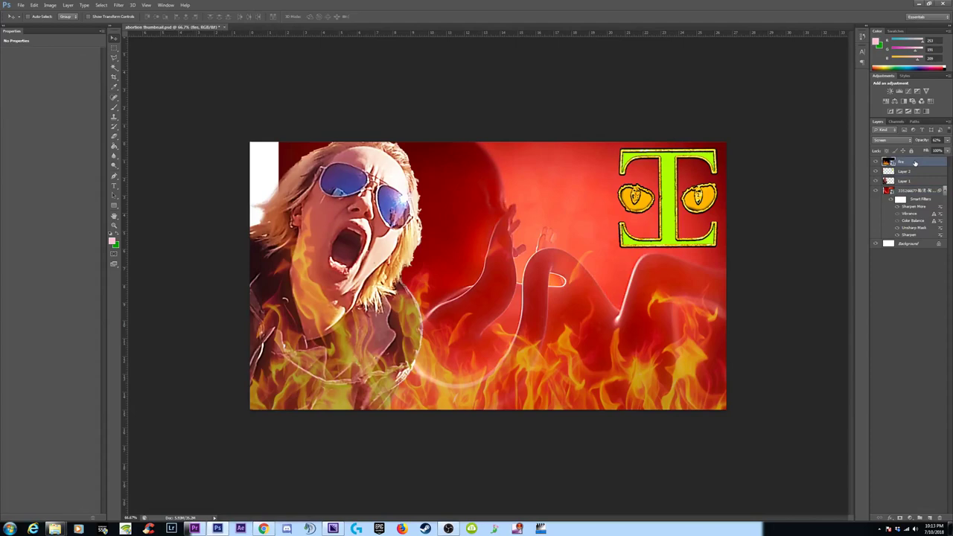
key(ctrl+z)
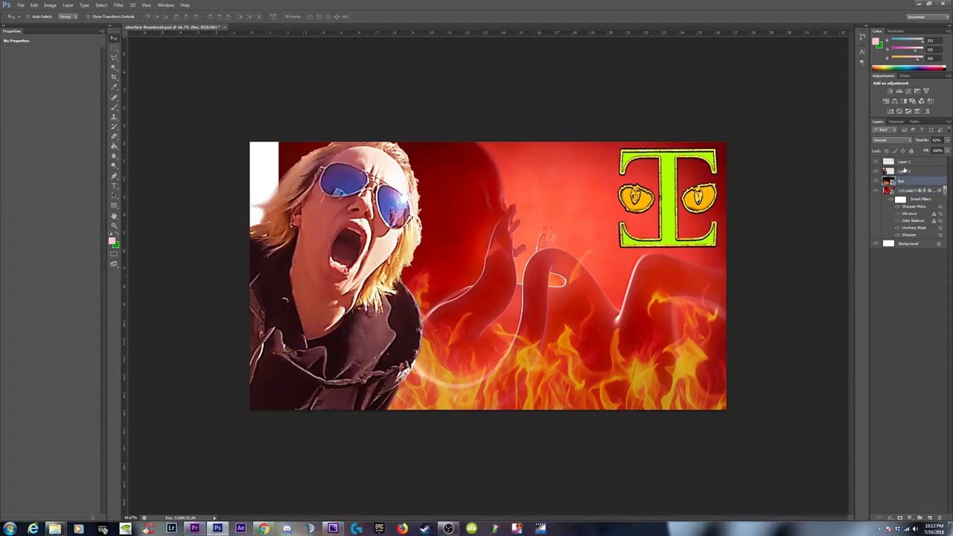
click(904, 171)
mouse_move(362, 234)
mouse_down()
mouse_move(350, 246)
mouse_move(355, 234)
mouse_up()
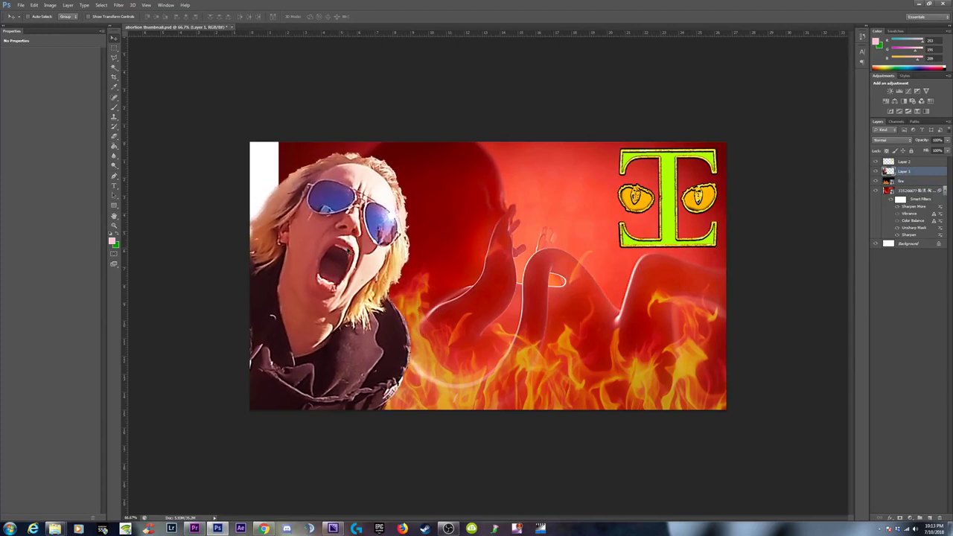
- Rasterize the fetus smart-object layer via its layer menu
click(906, 192)
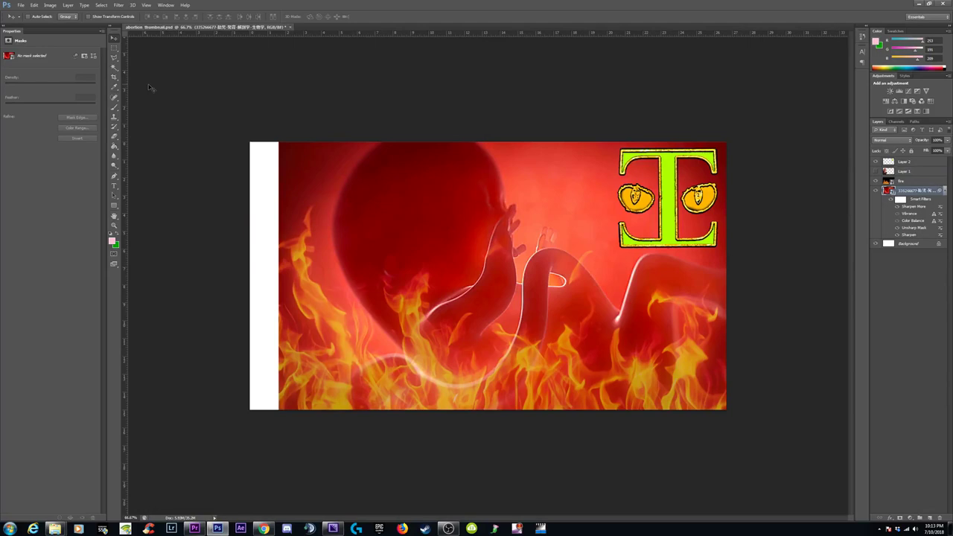
click(115, 50)
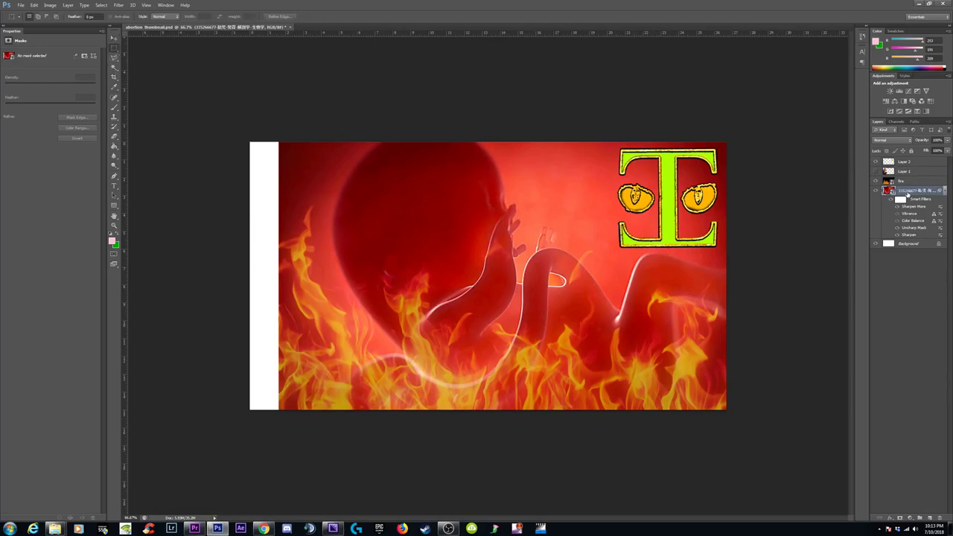
right_click(906, 194)
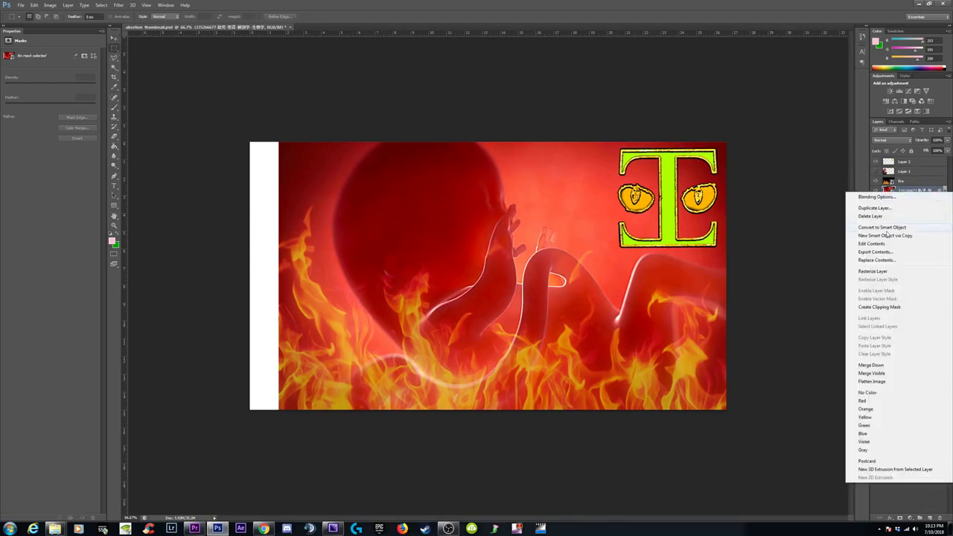
click(873, 270)
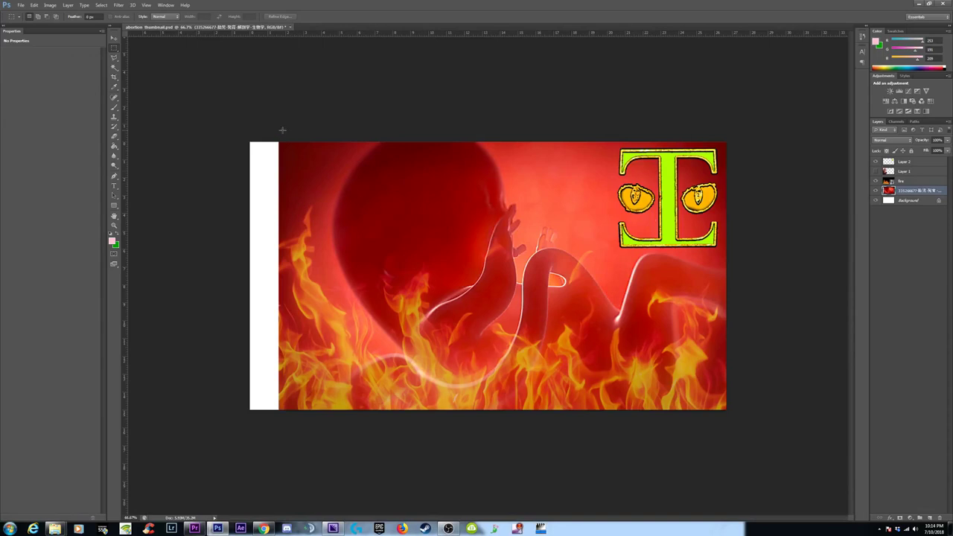
- Marquee a tall strip at the picture's left edge and copy it to a new layer
drag(280, 133, 322, 400)
click(113, 38)
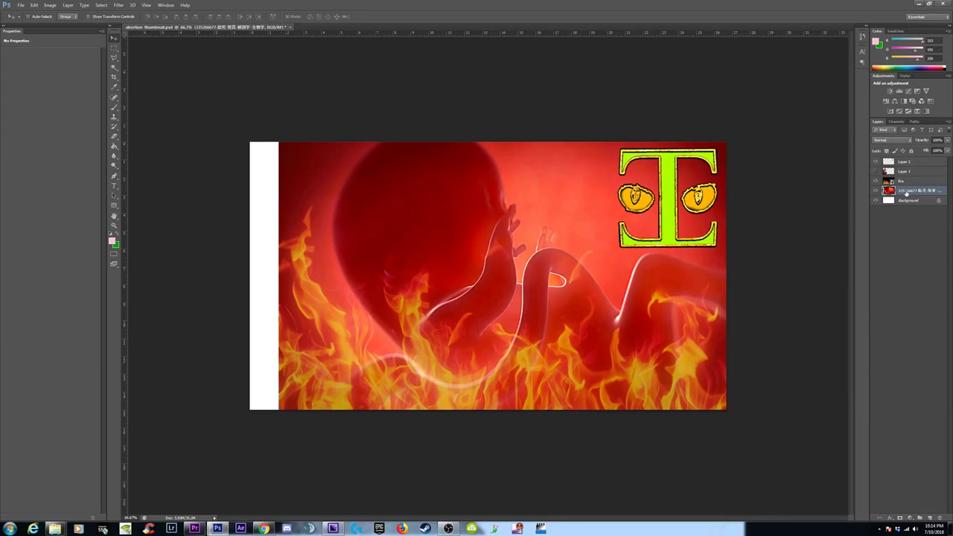
key(ctrl+j)
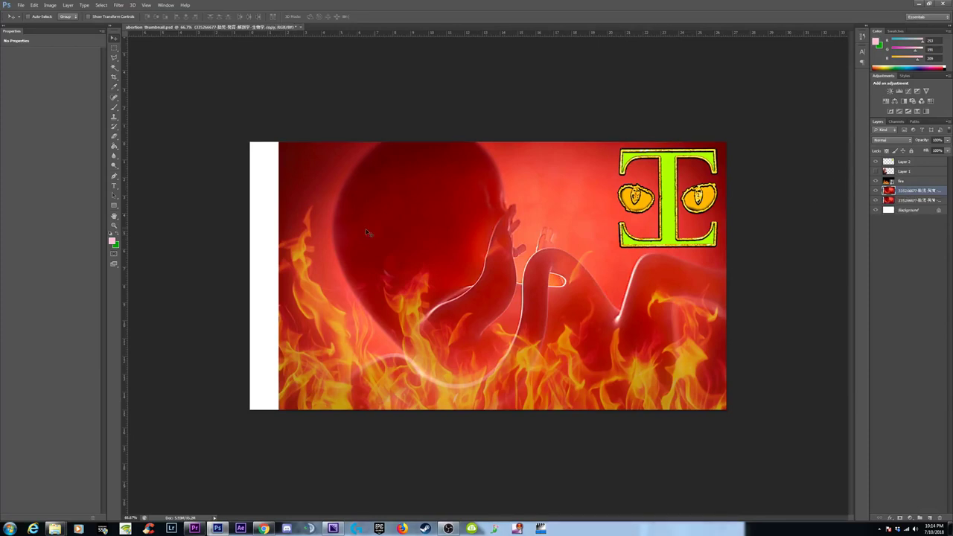
- Stretch the fetus copy's left strip over the white gap to the canvas edge, then show Layer 1 again
click(115, 49)
drag(278, 141, 331, 418)
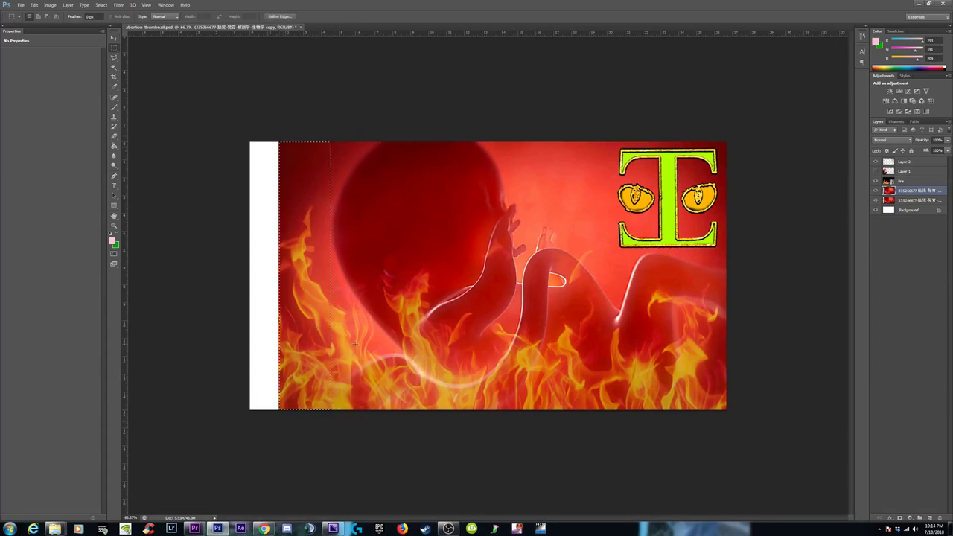
key(ctrl+t)
drag(279, 276, 240, 276)
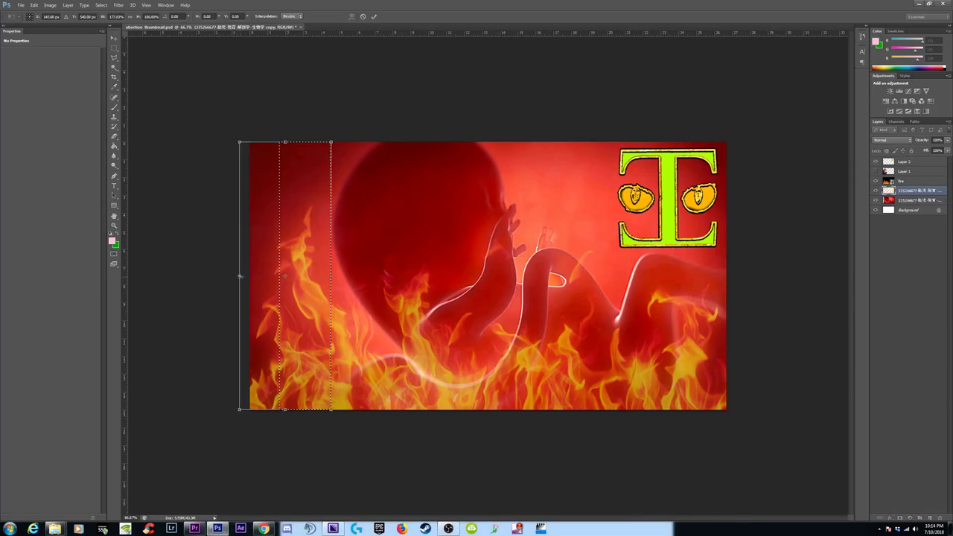
click(115, 47)
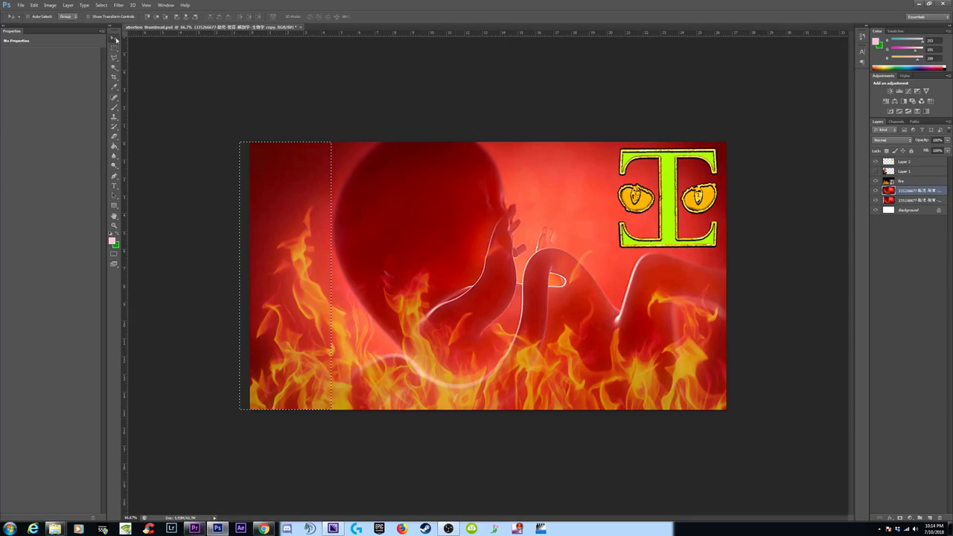
click(289, 111)
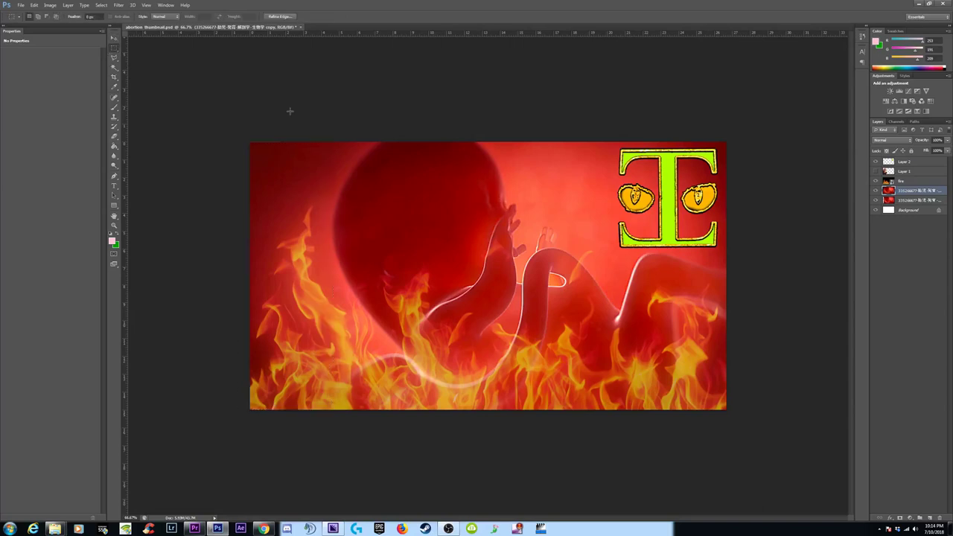
click(876, 171)
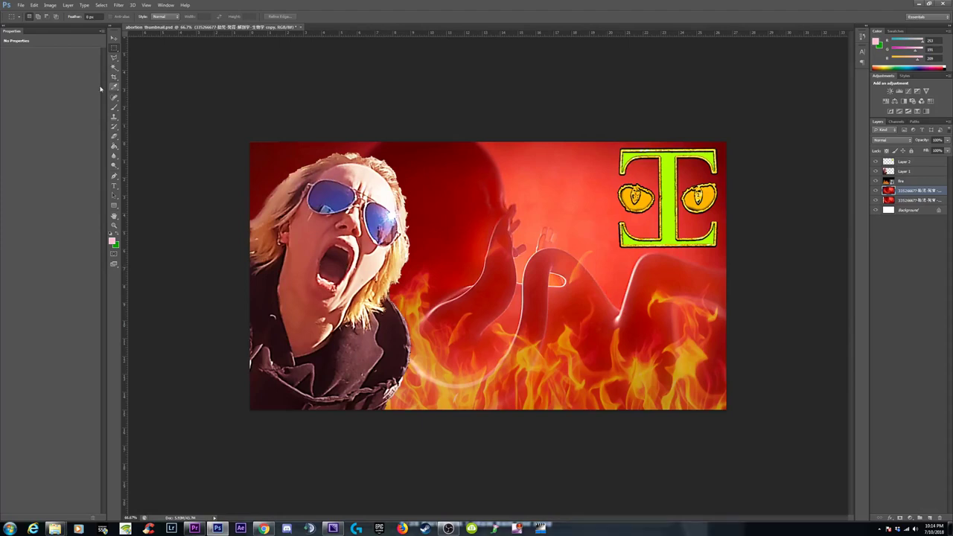
- Move the screaming woman layer to the right side of the thumbnail
click(114, 37)
drag(497, 250, 384, 189)
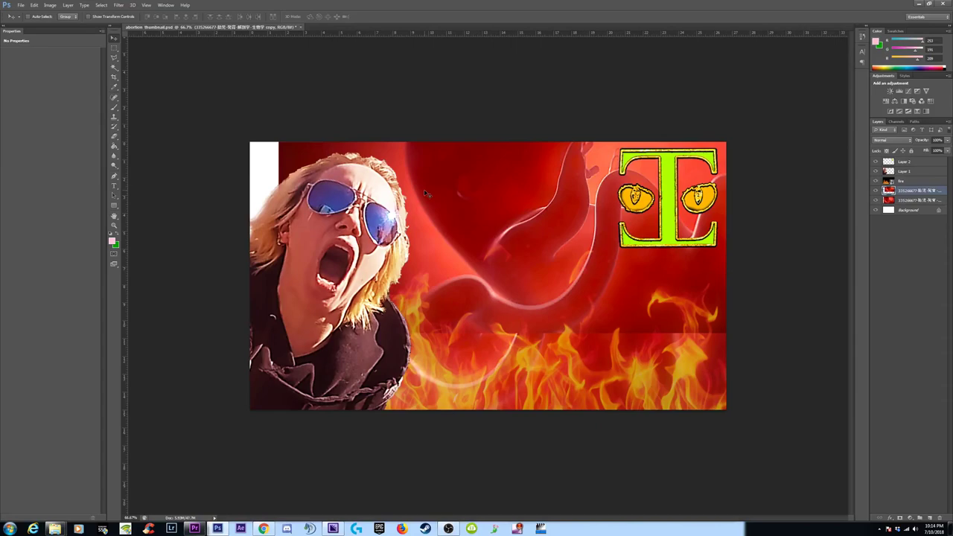
key(ctrl+z)
click(912, 172)
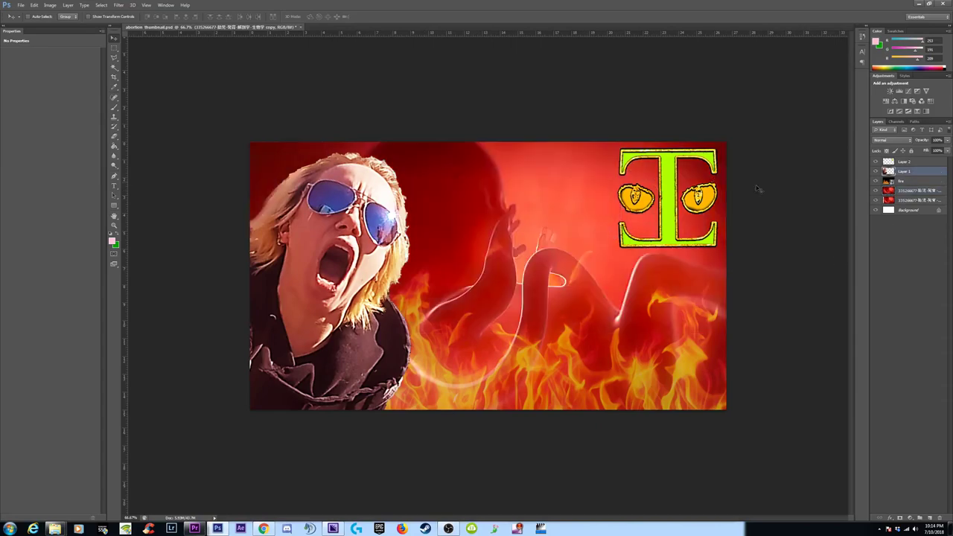
drag(470, 302, 684, 285)
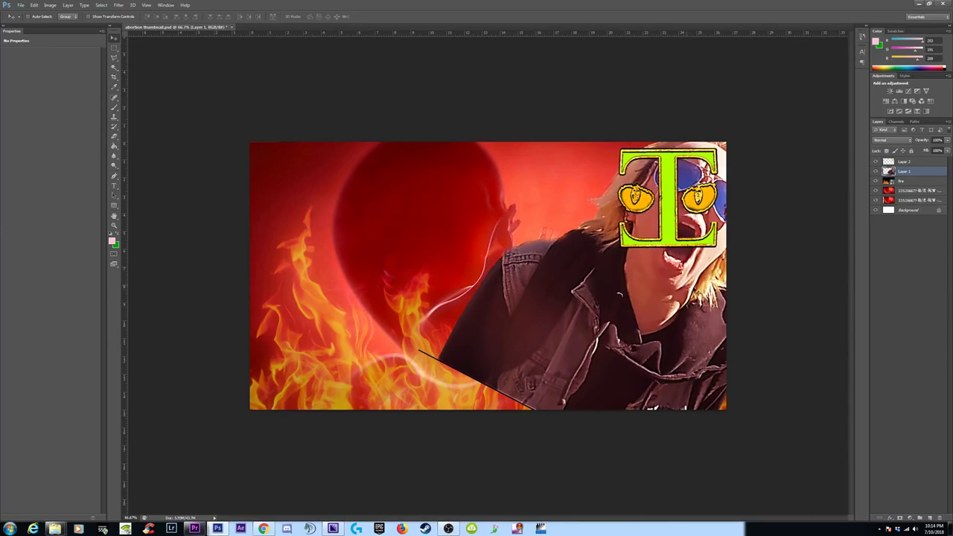
- Rotate the woman to about -44° and set her along the right edge beside the flames
key(ctrl+t)
drag(791, 261, 730, 225)
drag(683, 285, 704, 329)
mouse_move(778, 241)
mouse_down()
mouse_move(776, 224)
mouse_move(784, 240)
mouse_up()
key(Return)
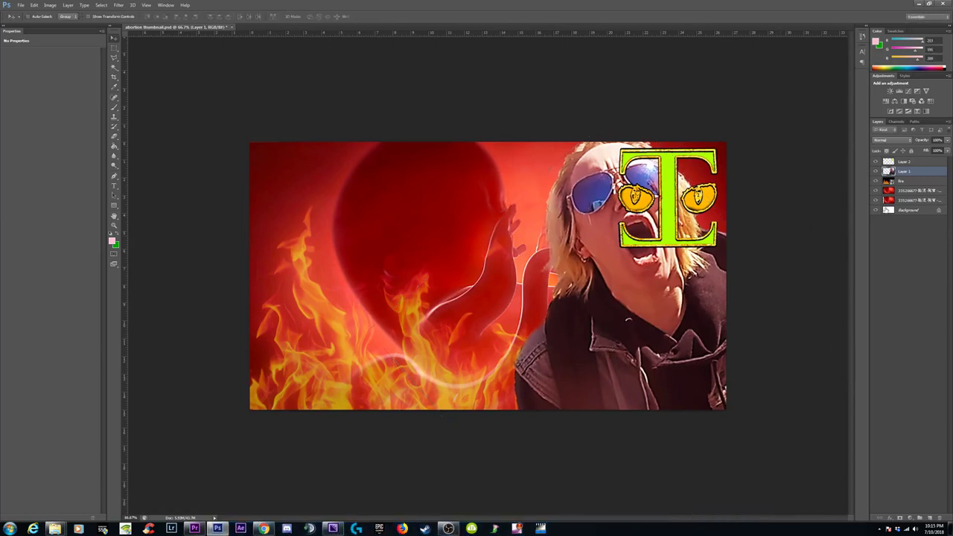
- Move the green E logo to the top-left corner and shift both fetus layers together
click(916, 161)
drag(481, 211, 122, 213)
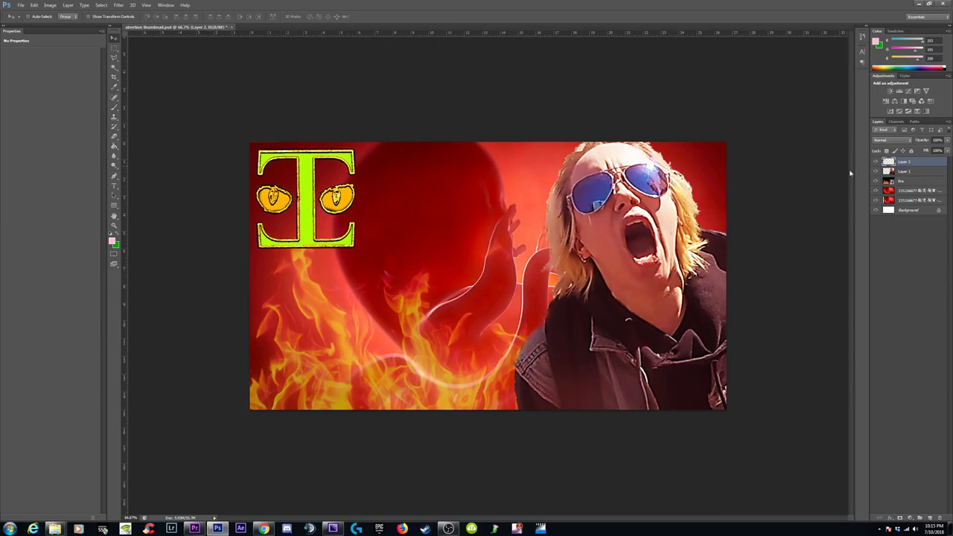
click(904, 191)
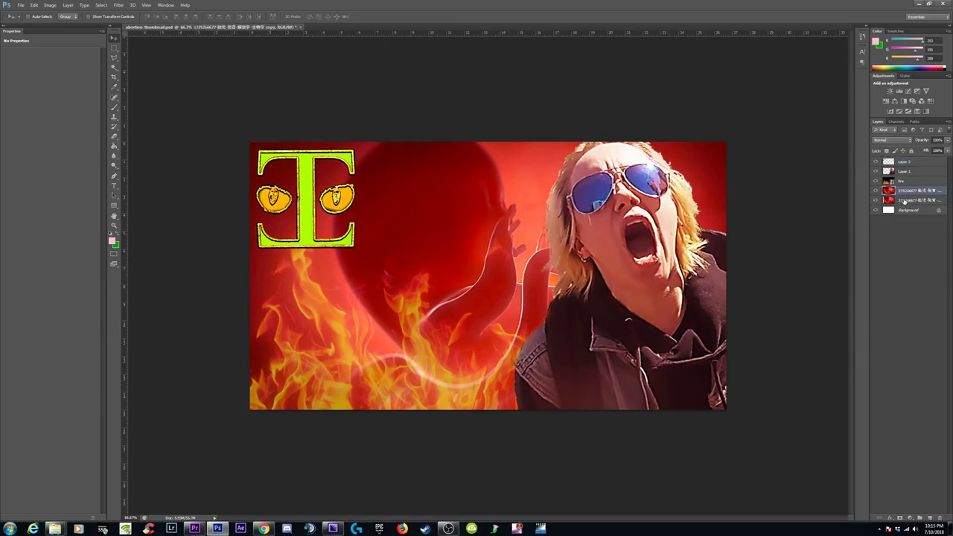
shift+click(904, 201)
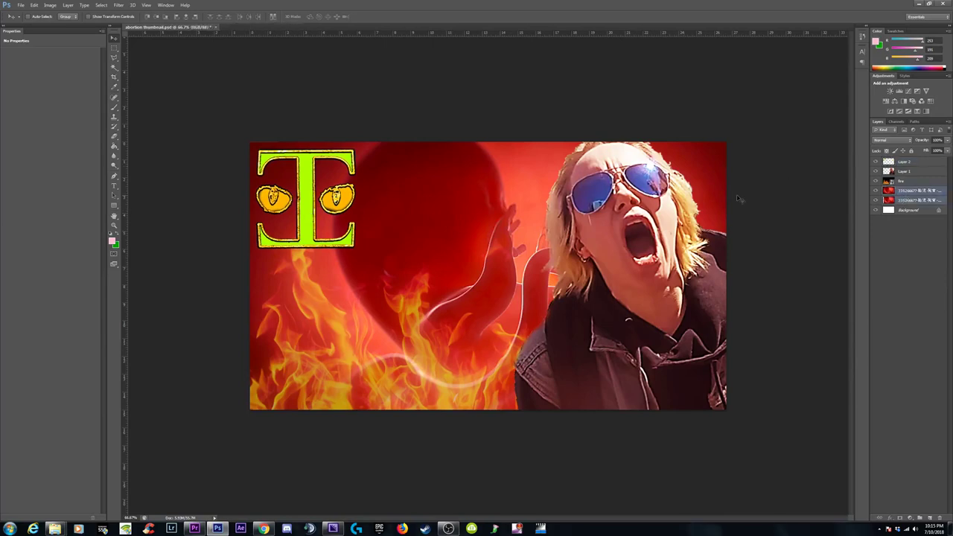
mouse_move(437, 237)
mouse_down()
mouse_move(454, 237)
mouse_move(437, 237)
mouse_up()
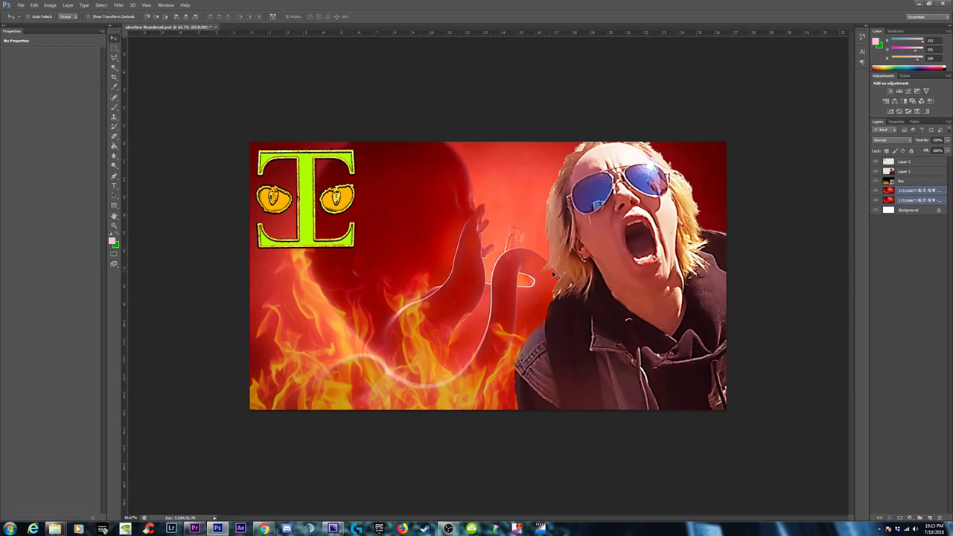
- Nudge the screaming woman slightly down and right along the right edge
key(ctrl+minus)
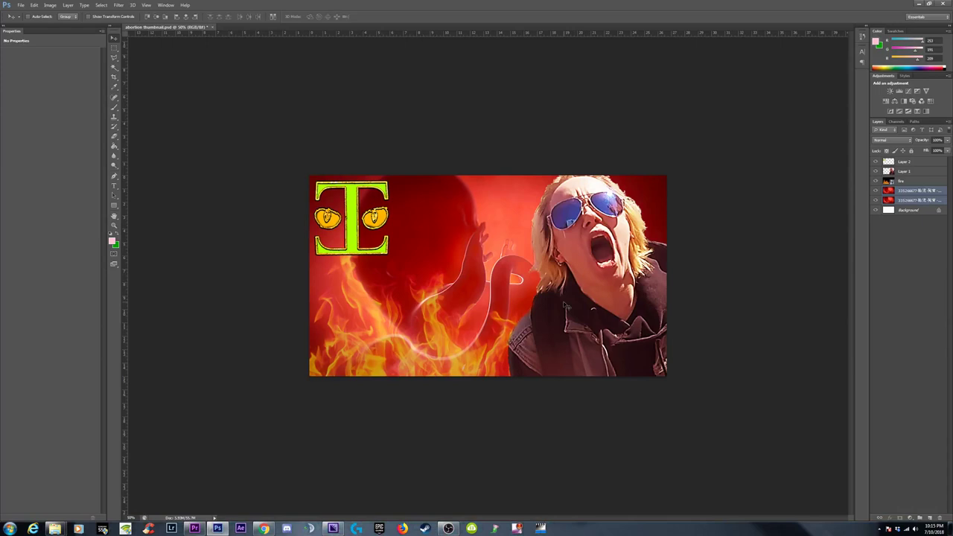
click(909, 173)
drag(616, 220, 628, 242)
- Flip the screaming woman's photo horizontally with Edit > Transform > Flip Horizontal
click(34, 5)
click(34, 5)
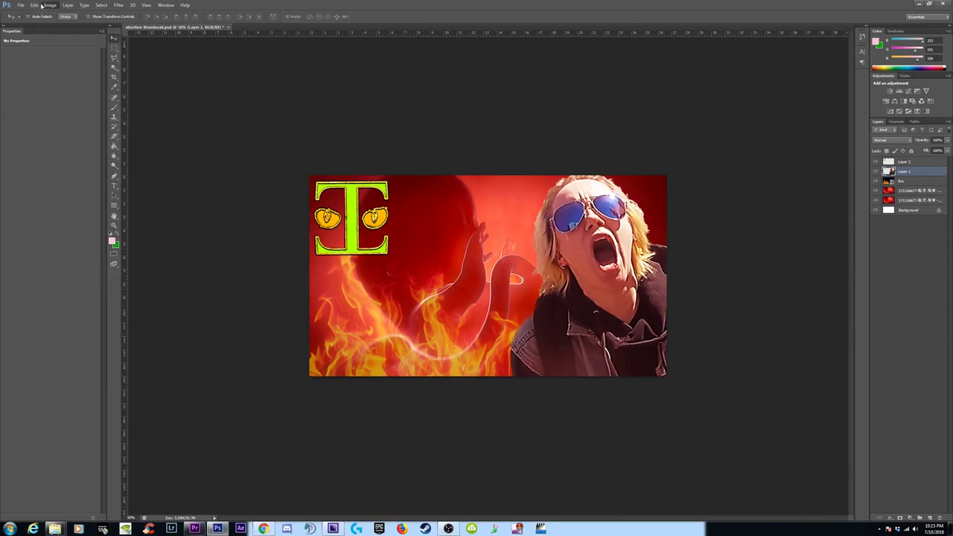
click(34, 5)
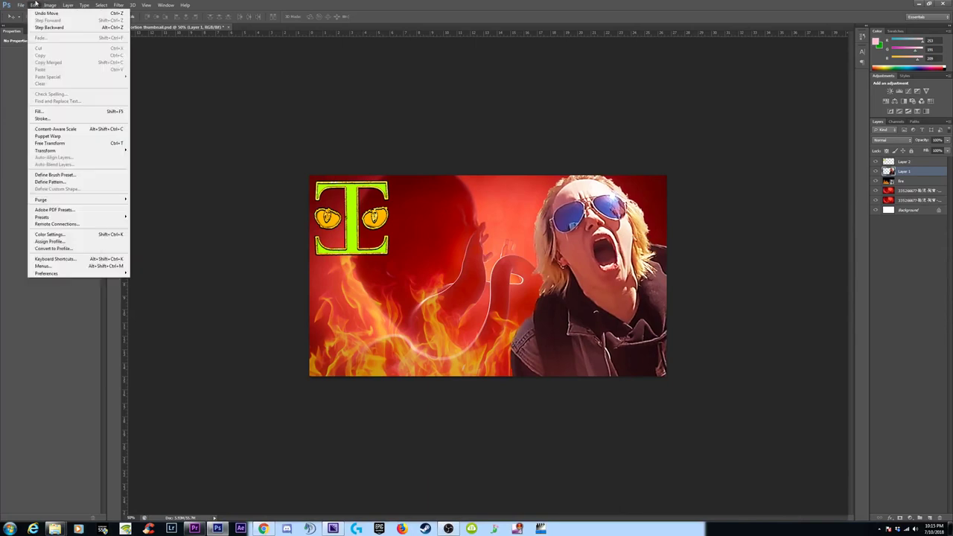
click(34, 6)
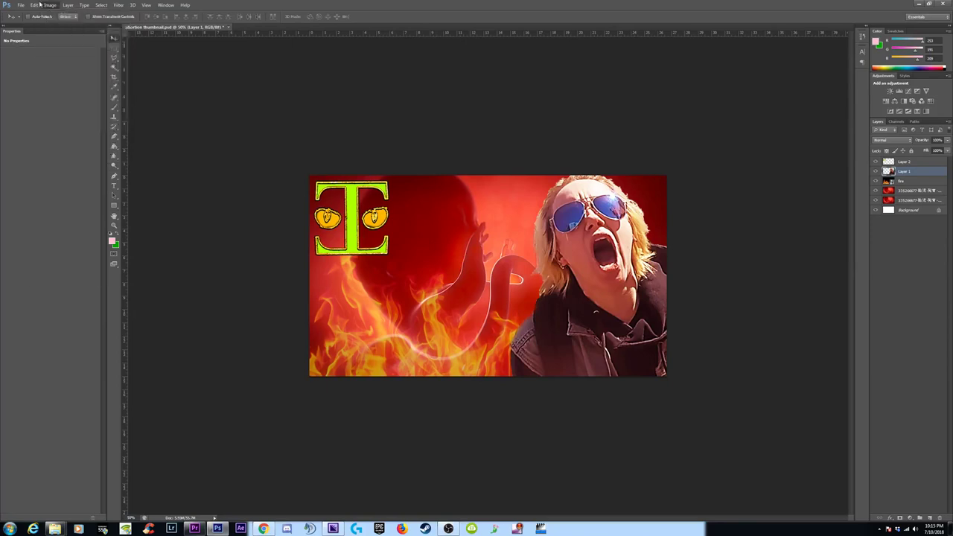
click(34, 5)
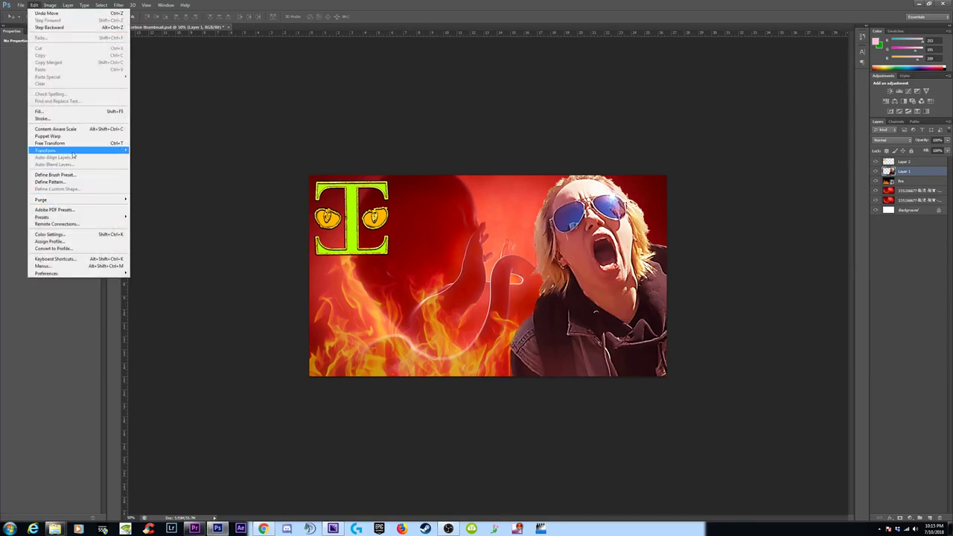
mouse_move(74, 153)
click(156, 231)
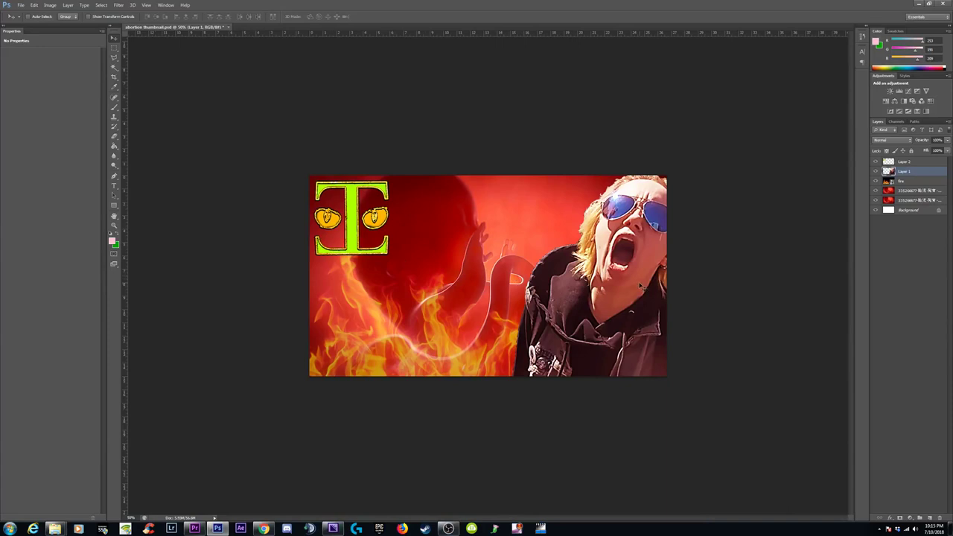
- Rotate and reposition the flipped photo on the right side of the thumbnail
key(ctrl+t)
drag(741, 305, 707, 238)
drag(661, 290, 548, 287)
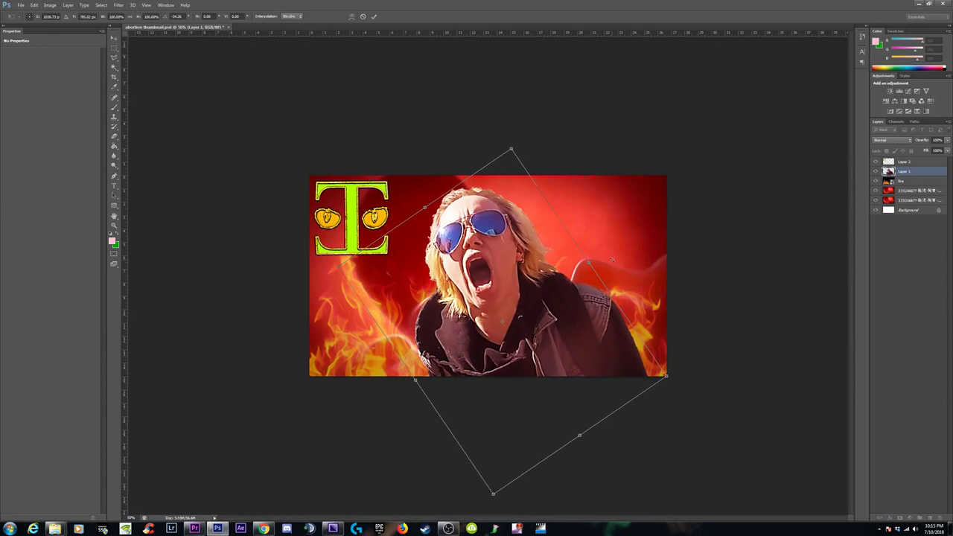
drag(611, 259, 605, 318)
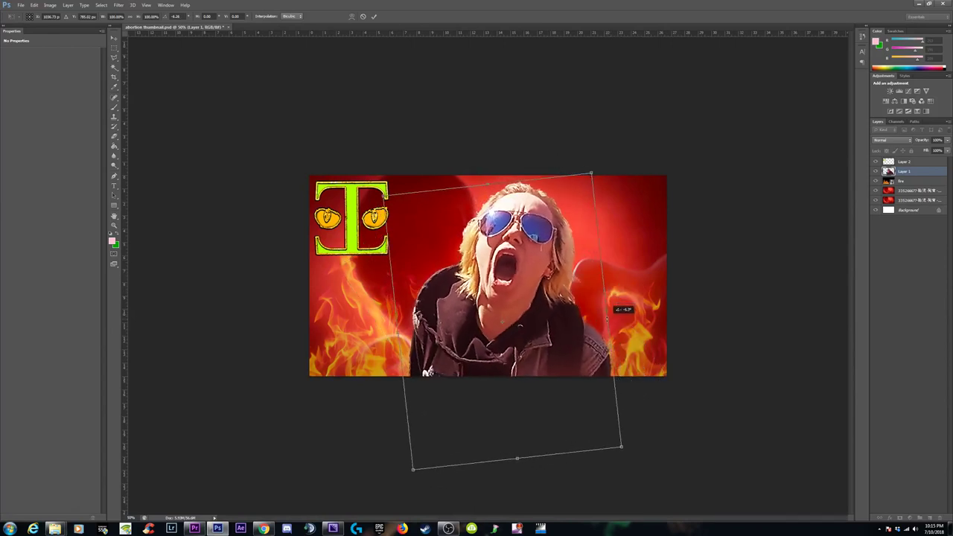
drag(514, 279, 622, 260)
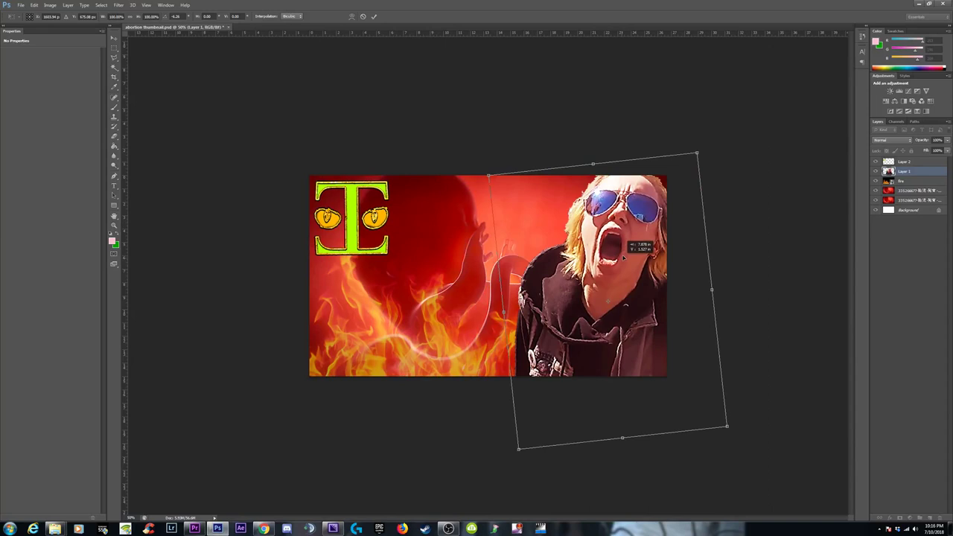
drag(624, 256, 638, 232)
drag(766, 281, 755, 216)
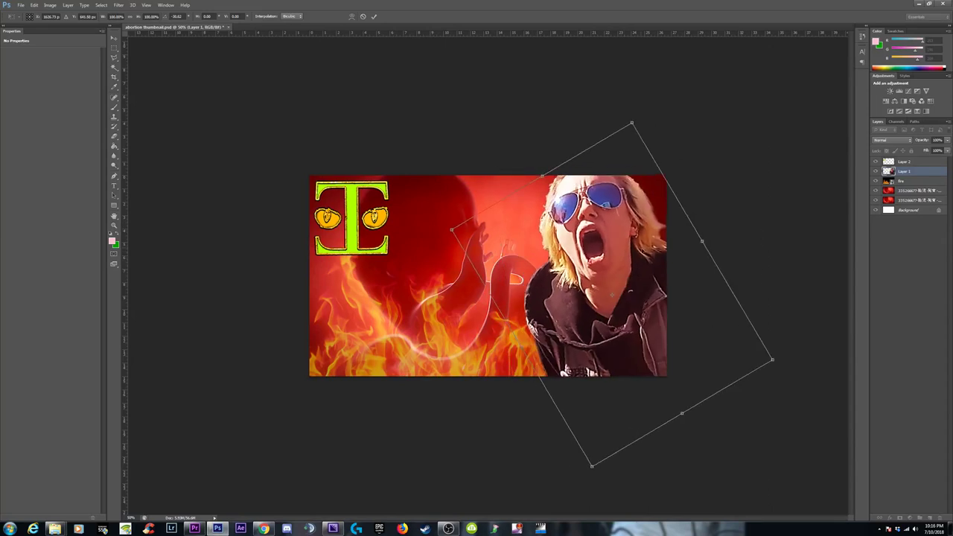
mouse_move(648, 235)
mouse_down()
mouse_move(663, 239)
mouse_move(638, 241)
mouse_up()
- Enlarge the photo into the top-right corner and commit the transform
drag(584, 473, 570, 530)
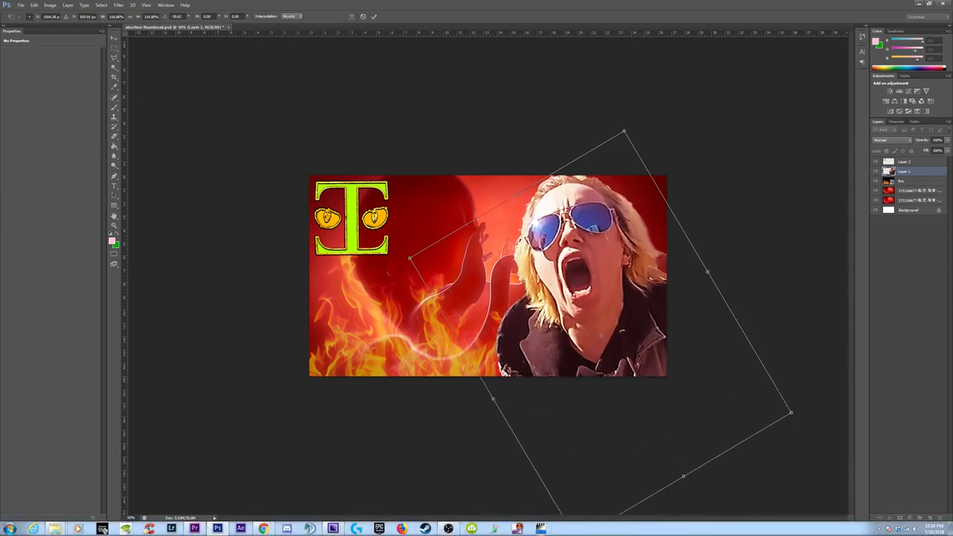
key(ctrl+minus)
drag(561, 287, 560, 261)
key(Return)
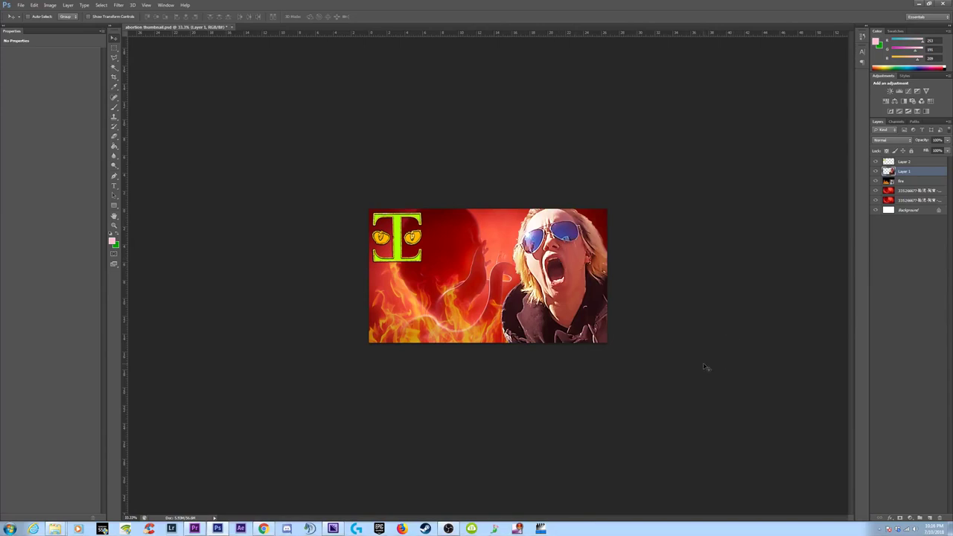
- Add a Curves layer above the red image, pulling shadows down and lifting upper tones into an S-curve
click(912, 192)
click(910, 518)
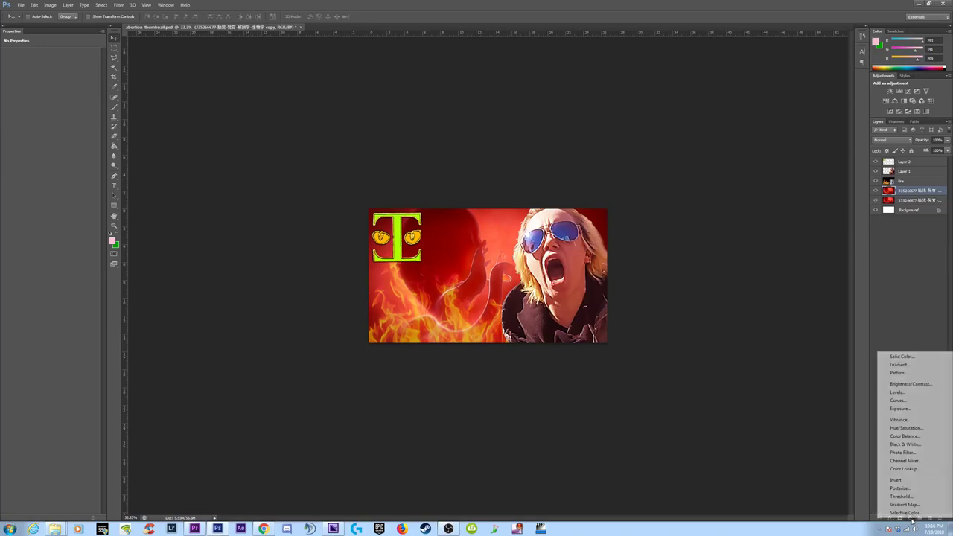
click(899, 401)
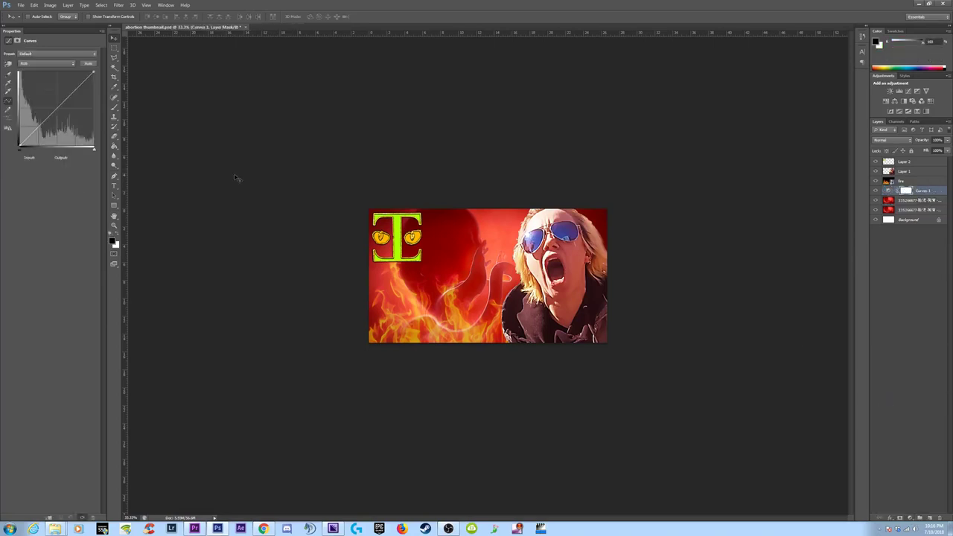
drag(29, 135, 36, 137)
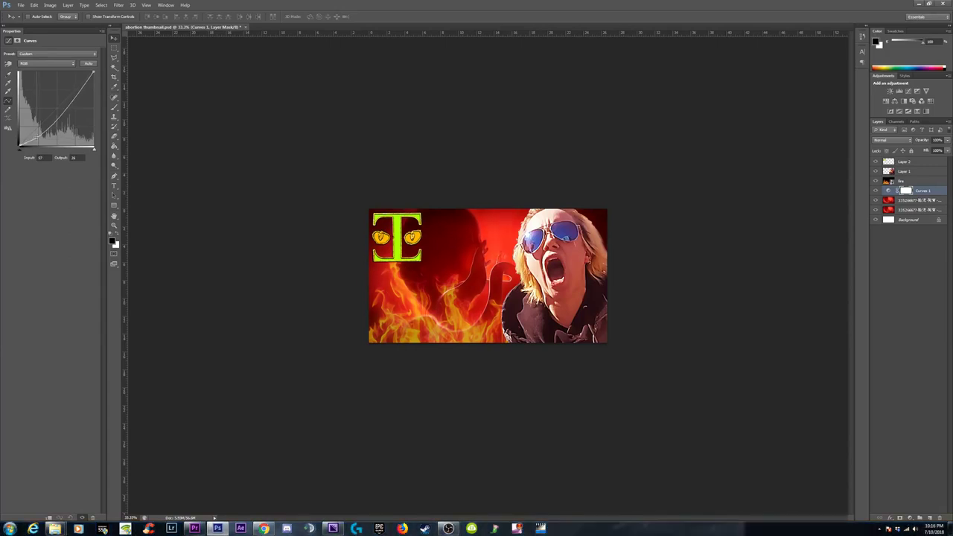
drag(64, 104, 76, 88)
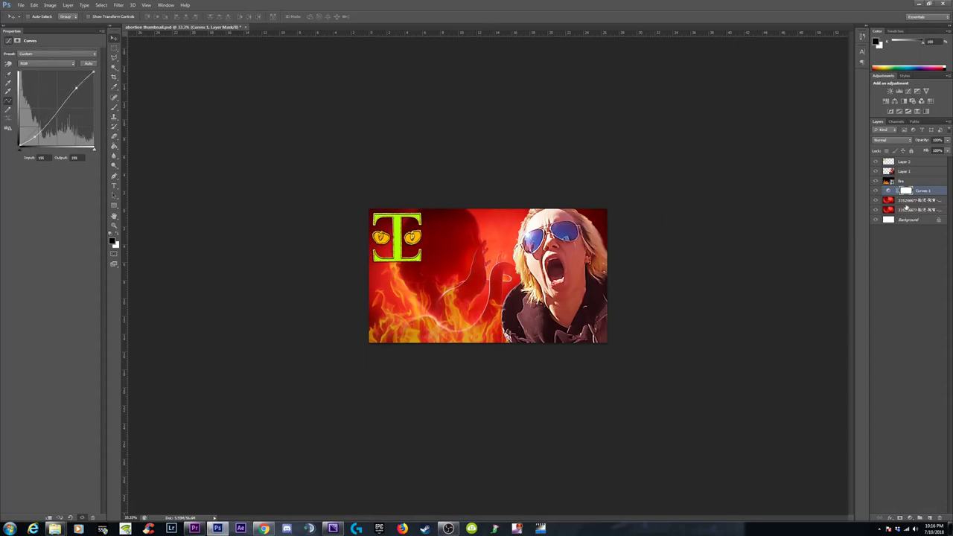
click(914, 200)
- Open Filter > Sharpen > Unsharp Mask for the red fetus copy layer
click(76, 7)
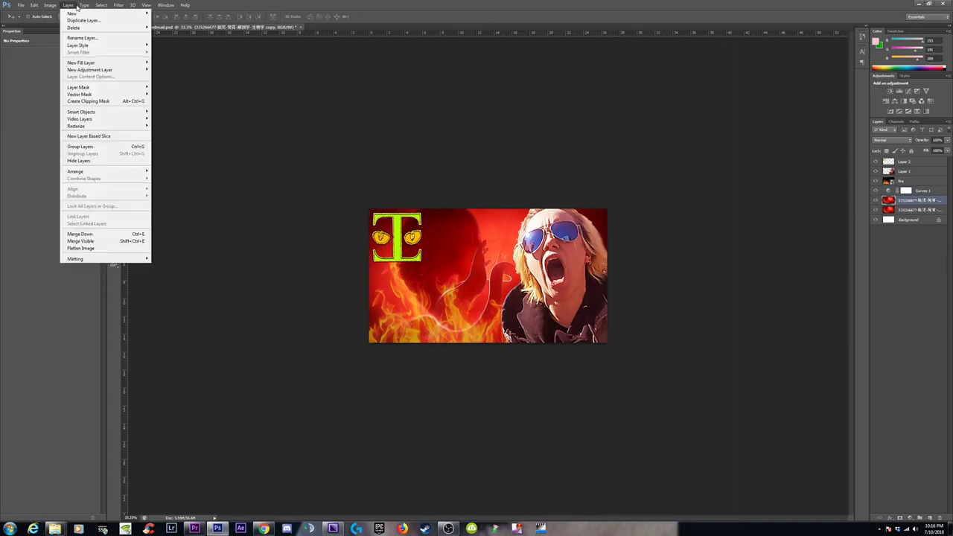
mouse_move(50, 6)
mouse_move(78, 27)
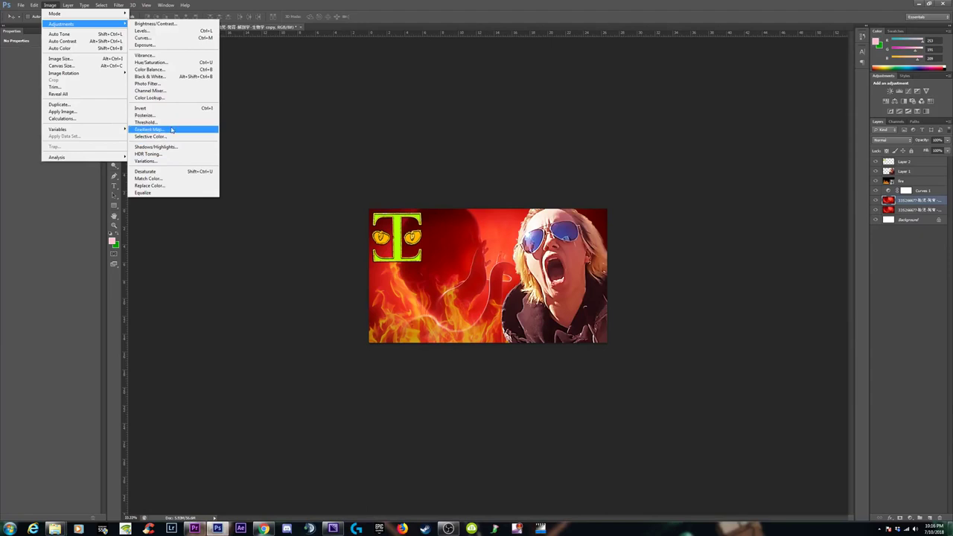
mouse_move(118, 5)
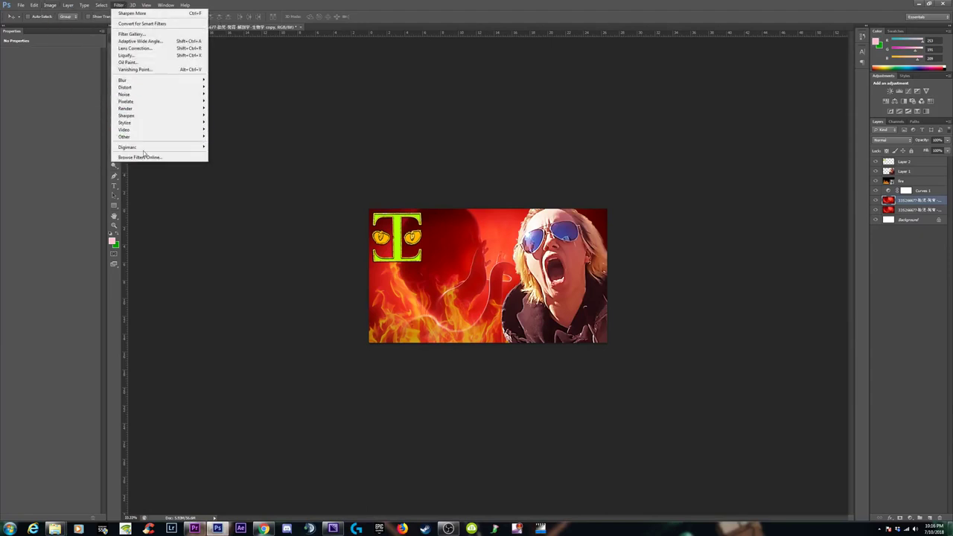
mouse_move(170, 116)
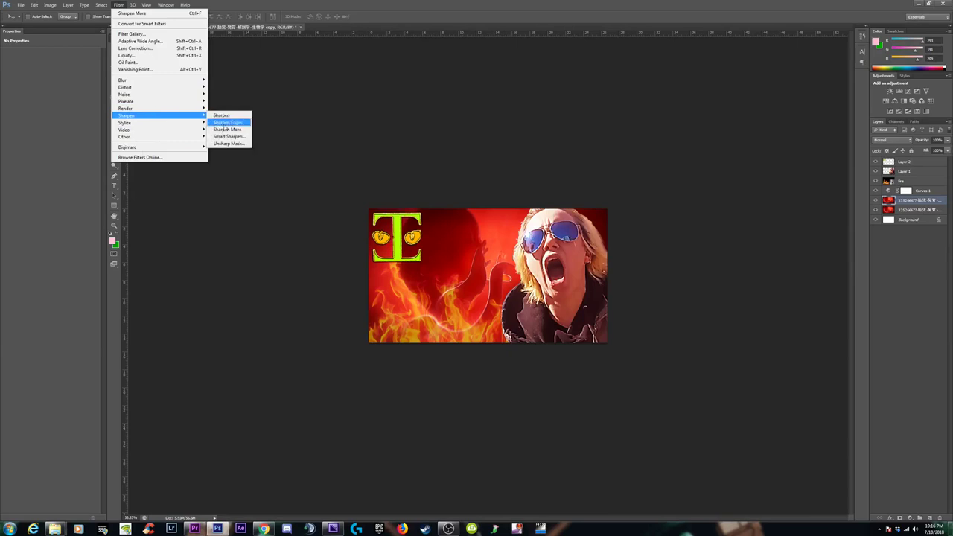
click(229, 143)
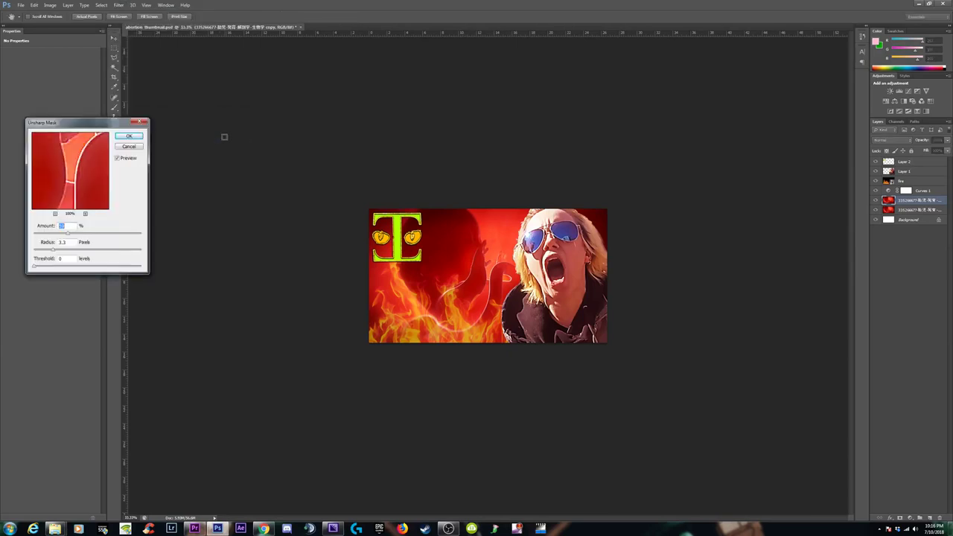
- Adjust the Unsharp Mask amount and radius, toggling Preview to compare against the original
key(ctrl+plus)
key(ctrl+plus)
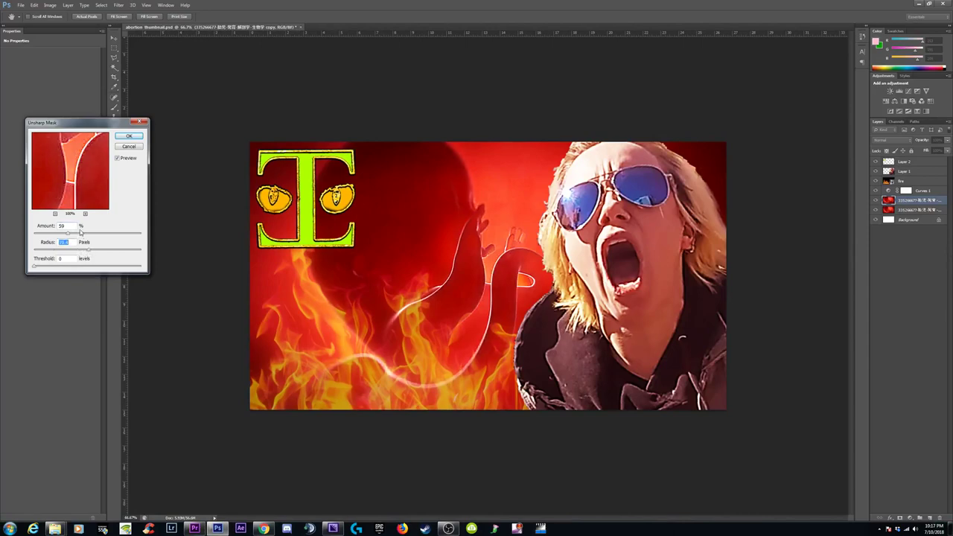
drag(81, 232, 88, 234)
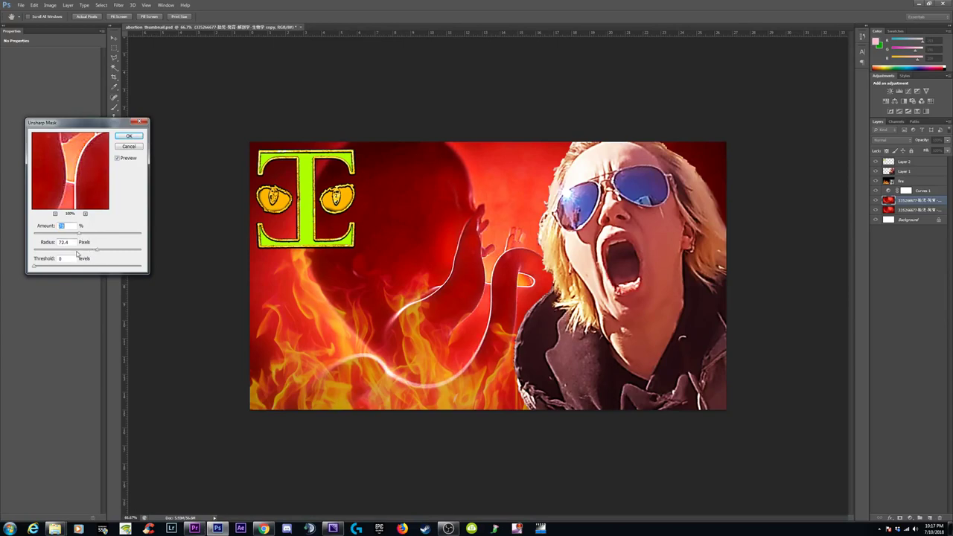
click(117, 159)
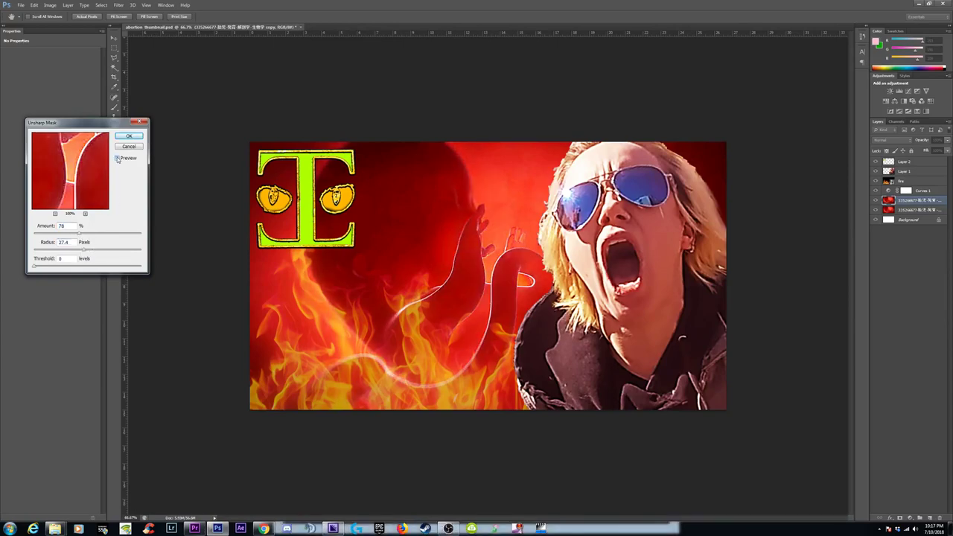
click(117, 158)
click(71, 251)
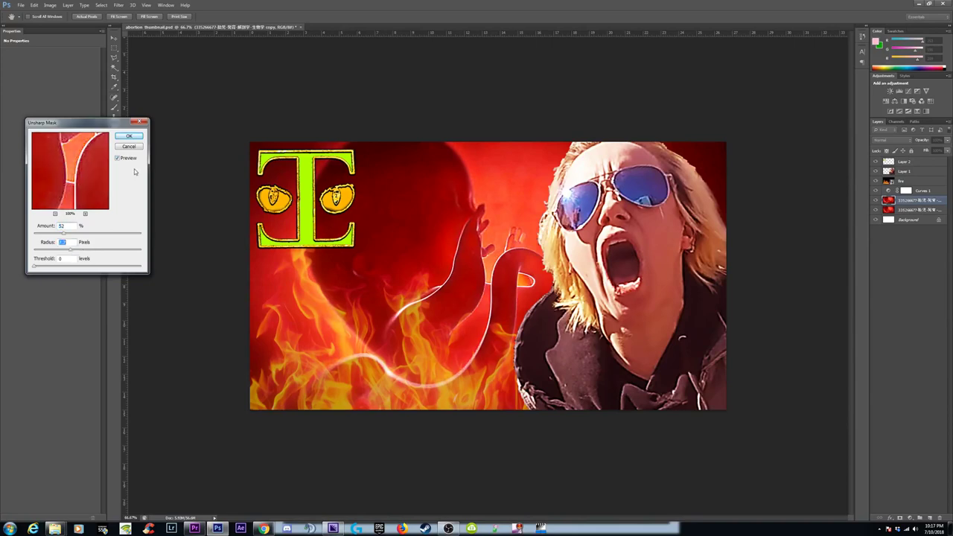
click(117, 158)
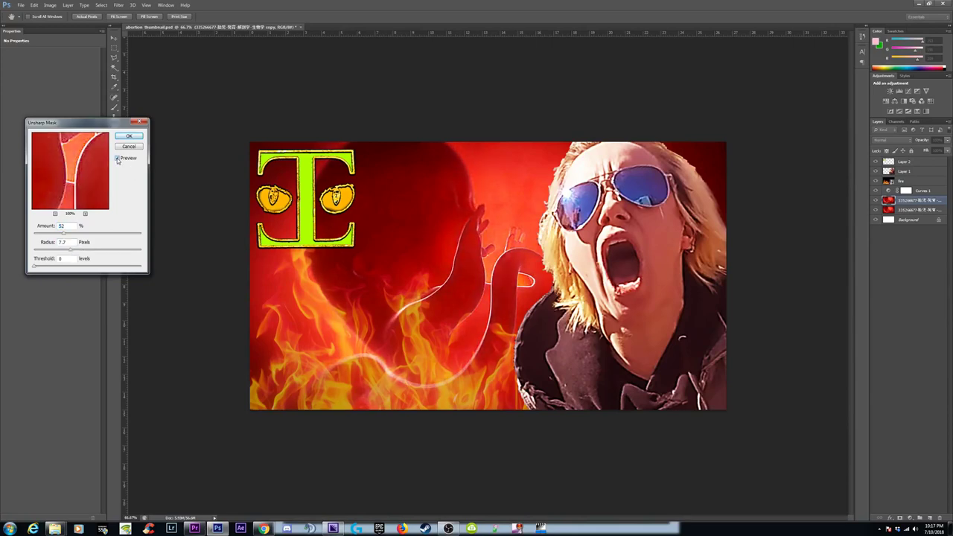
click(60, 234)
click(117, 159)
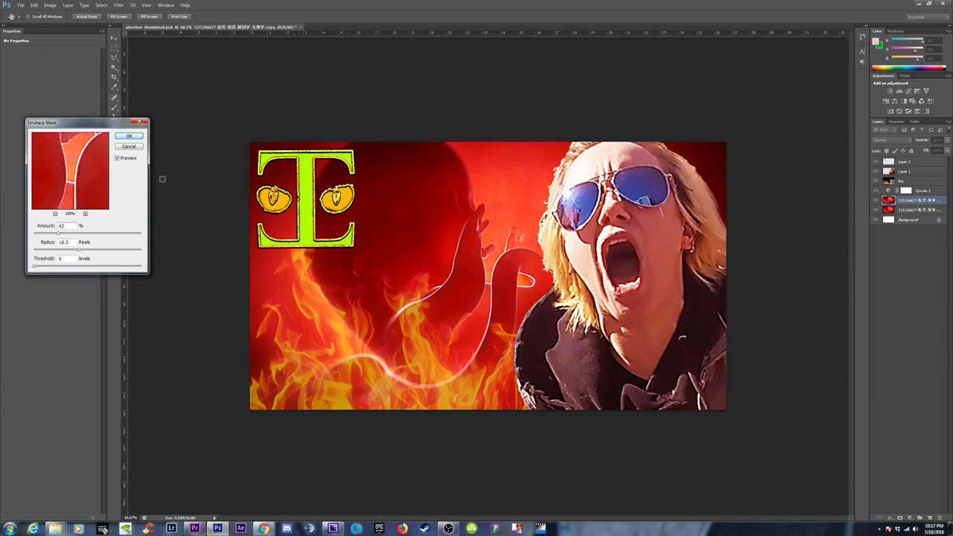
- Check the detail at 100% and apply Unsharp Mask at 42%, radius 16.3 pixels
key(ctrl+plus)
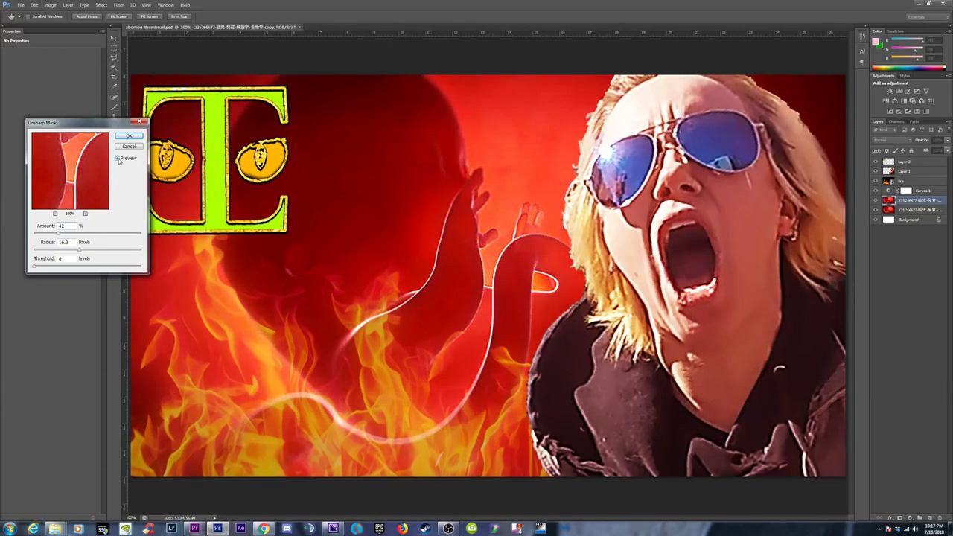
click(117, 159)
click(116, 159)
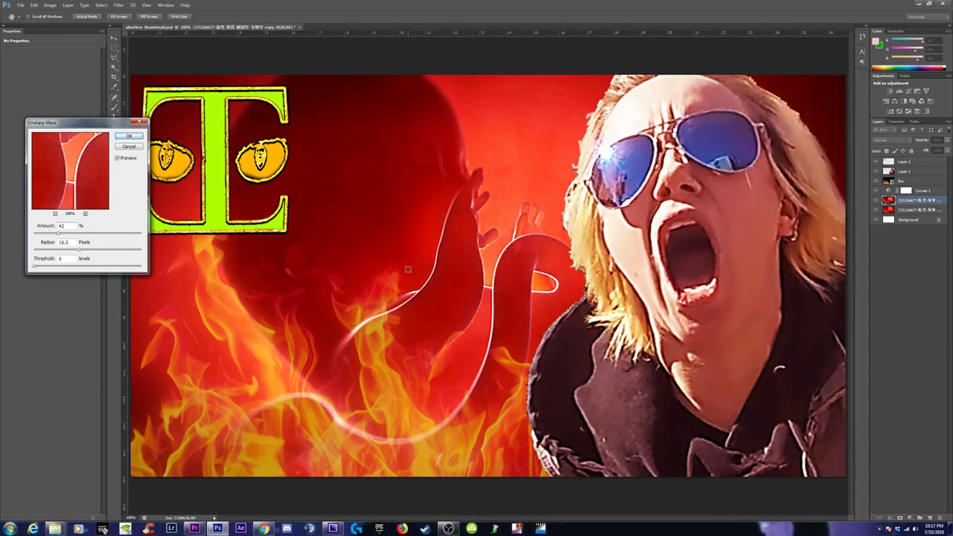
key(ctrl+minus)
key(ctrl+minus)
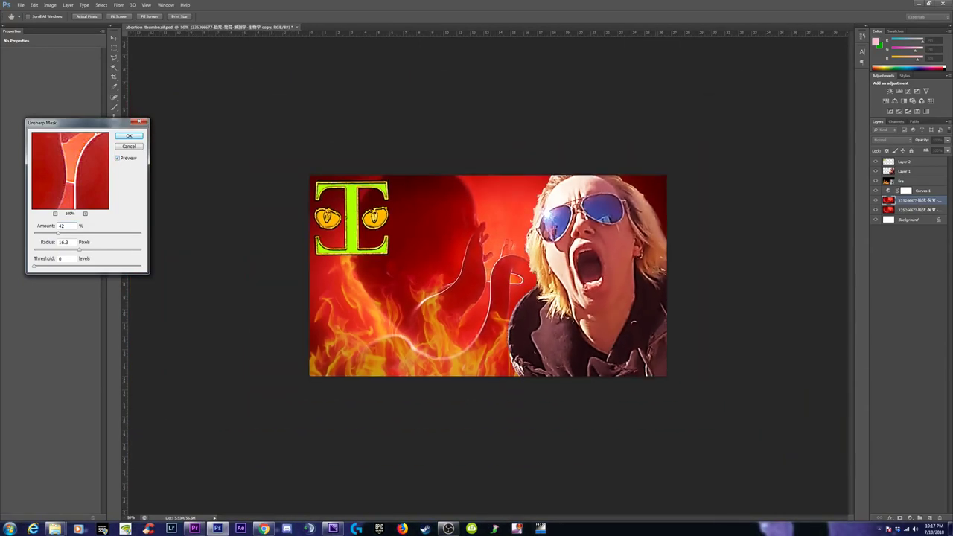
click(128, 137)
key(ctrl+minus)
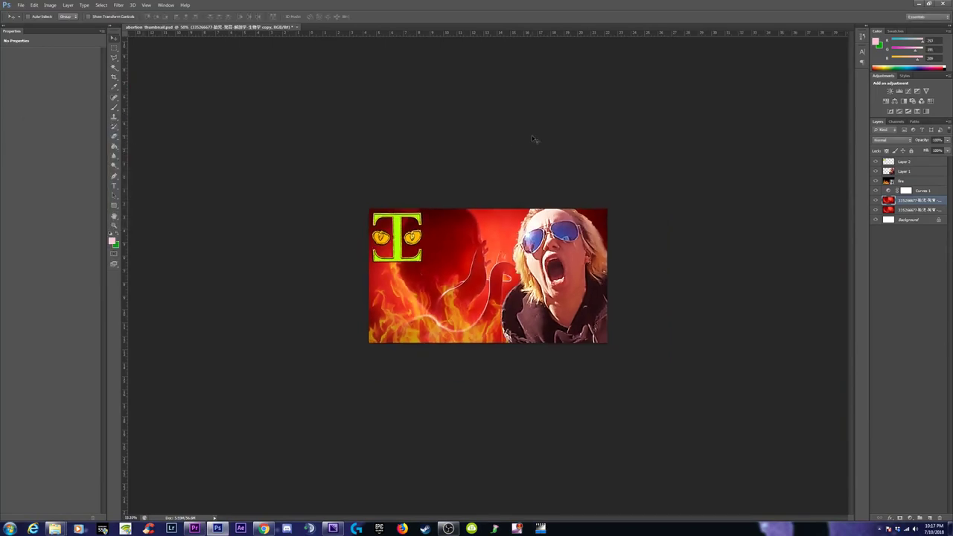
key(ctrl+plus)
- Restore the Photoshop window and bring up the backup drive's Images folder in Explorer
click(930, 4)
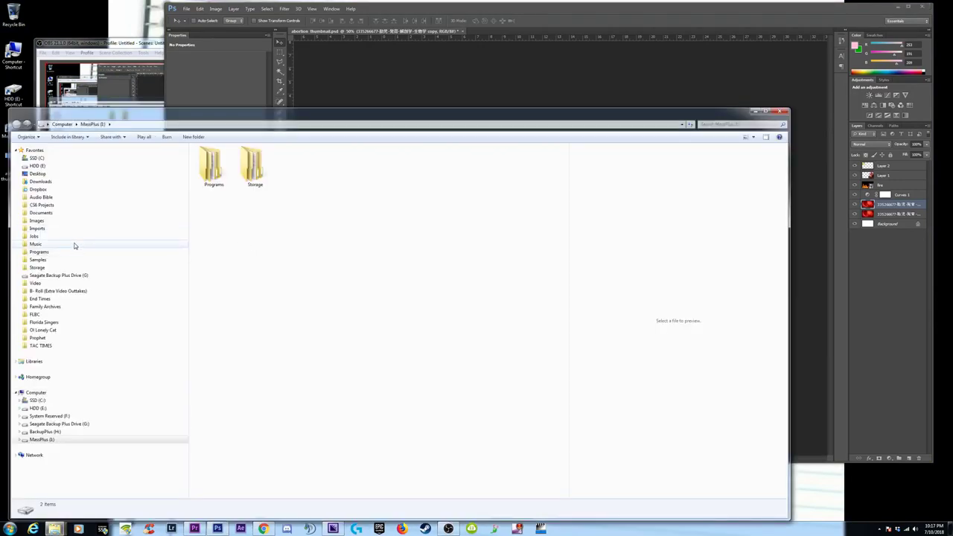
click(333, 528)
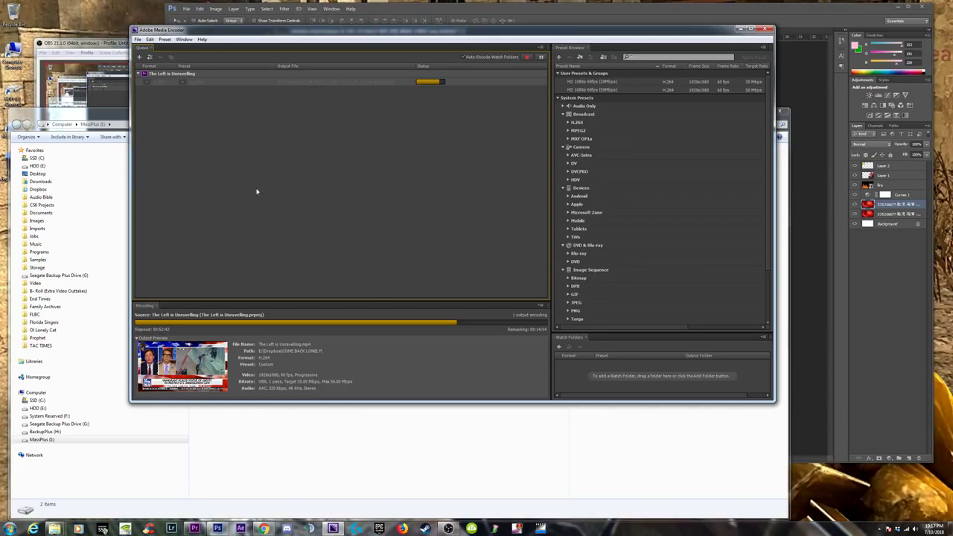
click(737, 30)
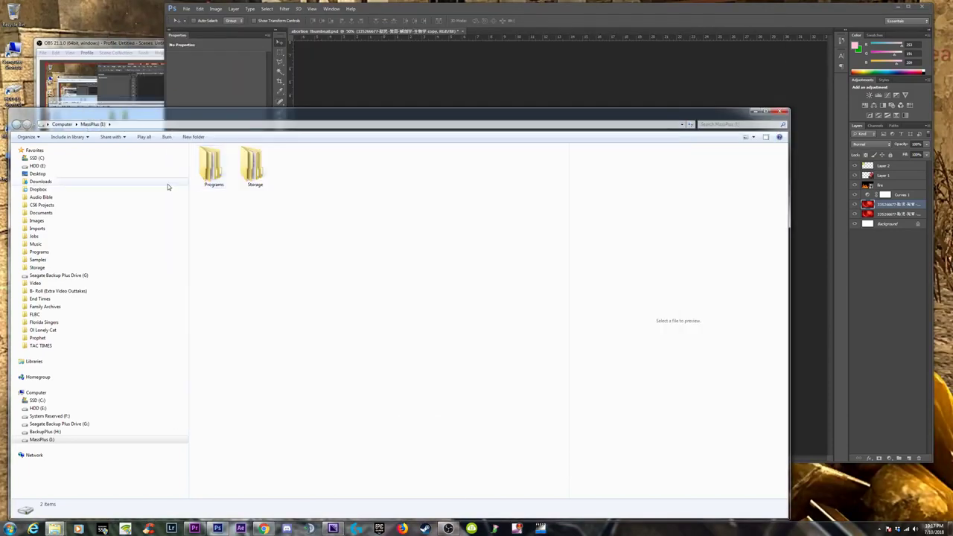
click(36, 220)
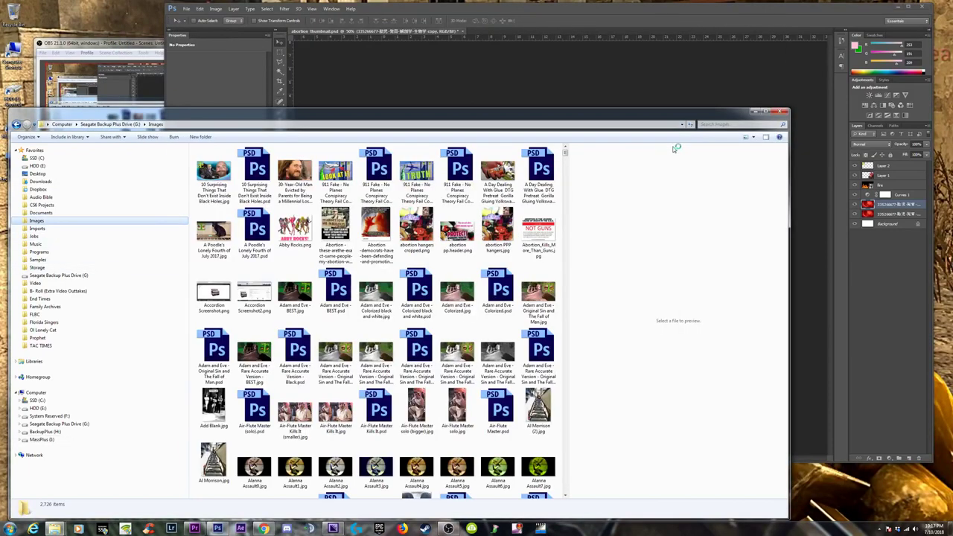
click(717, 124)
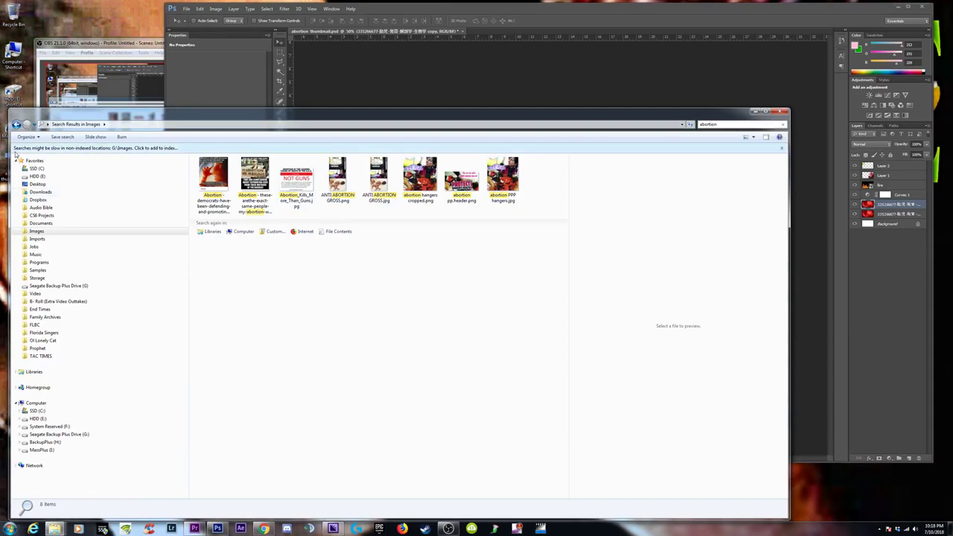
- Search TAC TIMES for 'abortion', select the Pro-Murder JPEG, then reopen Images at its last file
click(40, 357)
click(716, 124)
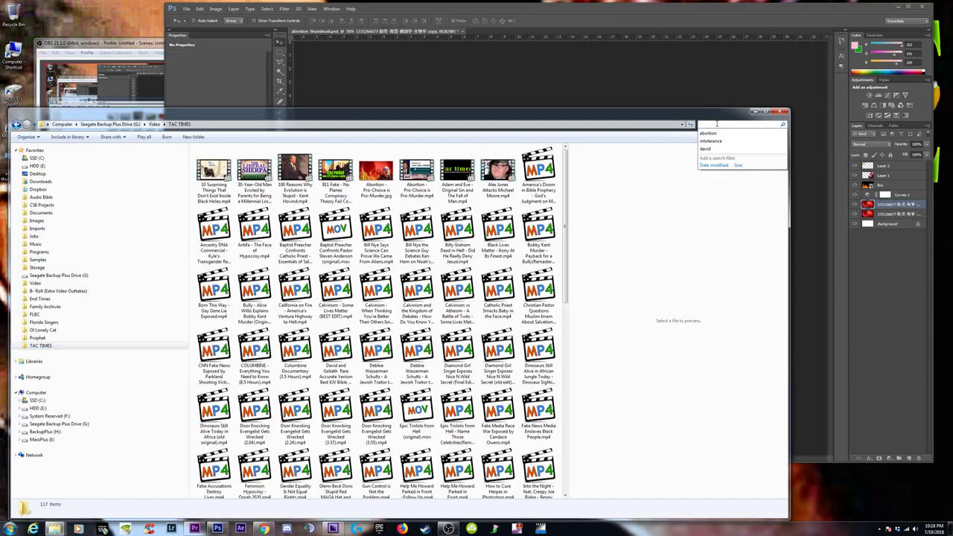
click(709, 132)
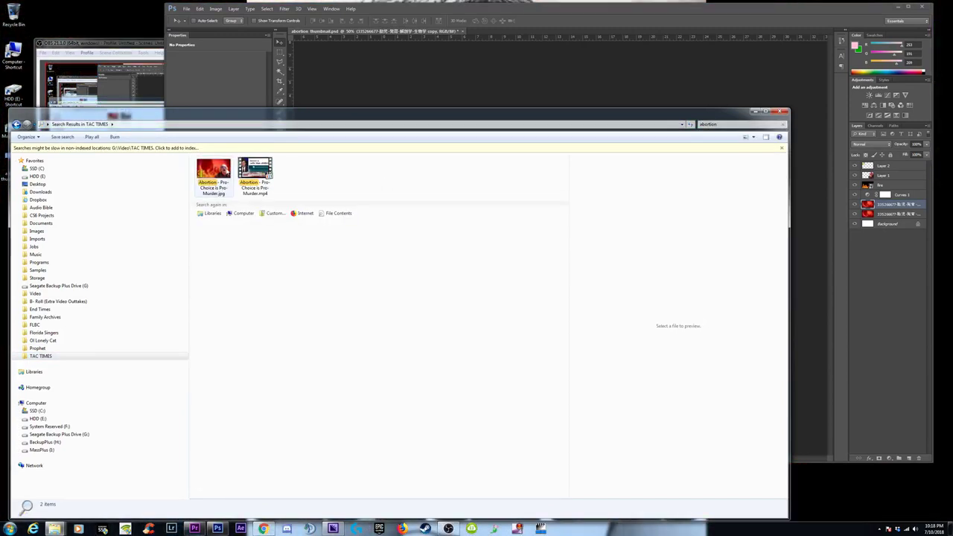
click(220, 192)
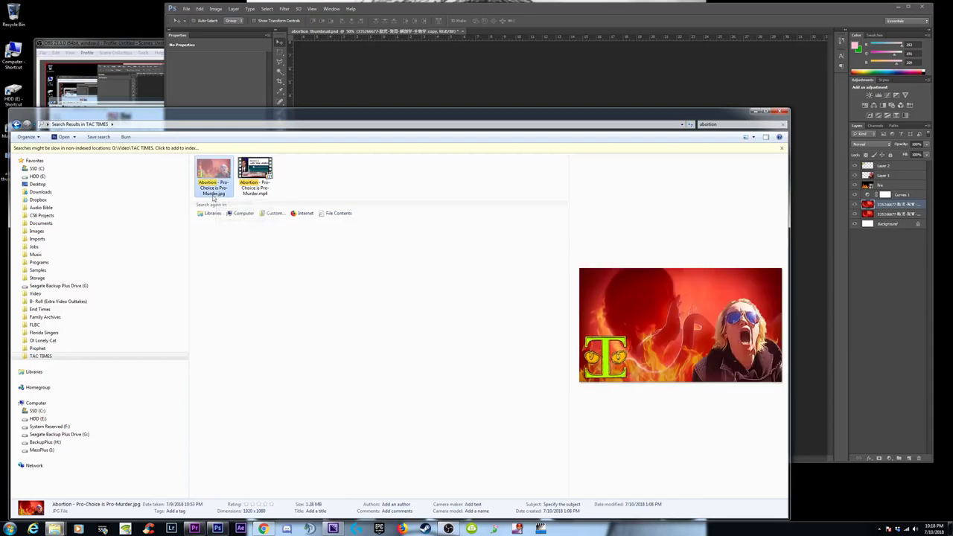
click(74, 285)
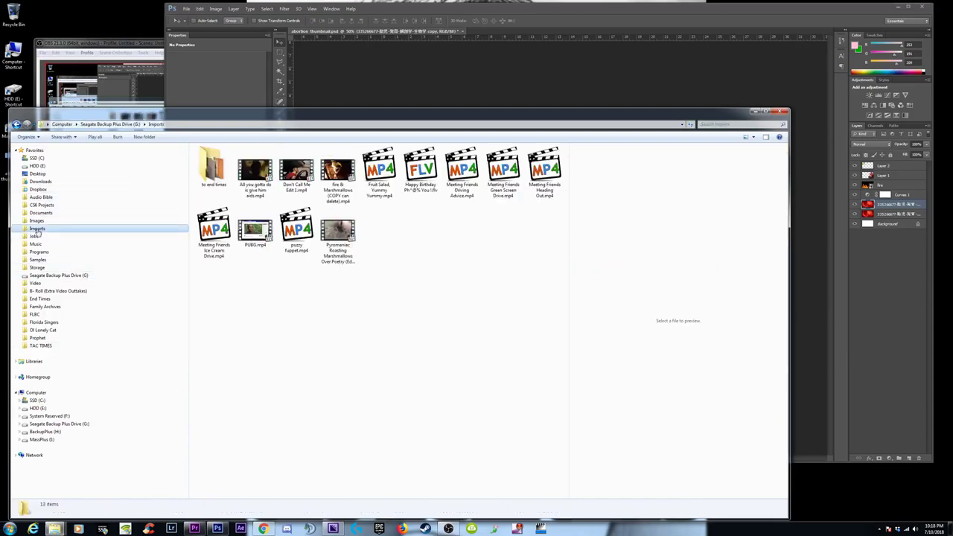
click(36, 220)
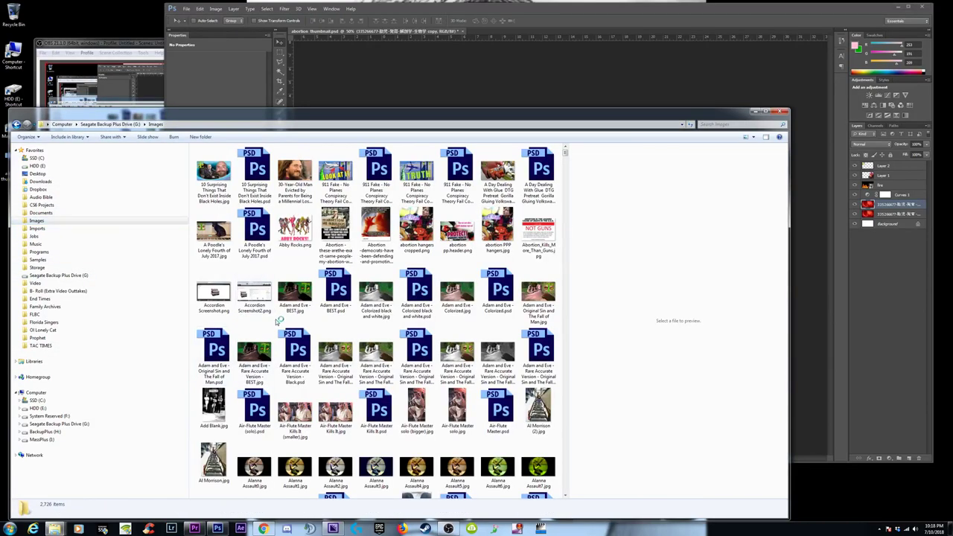
key(End)
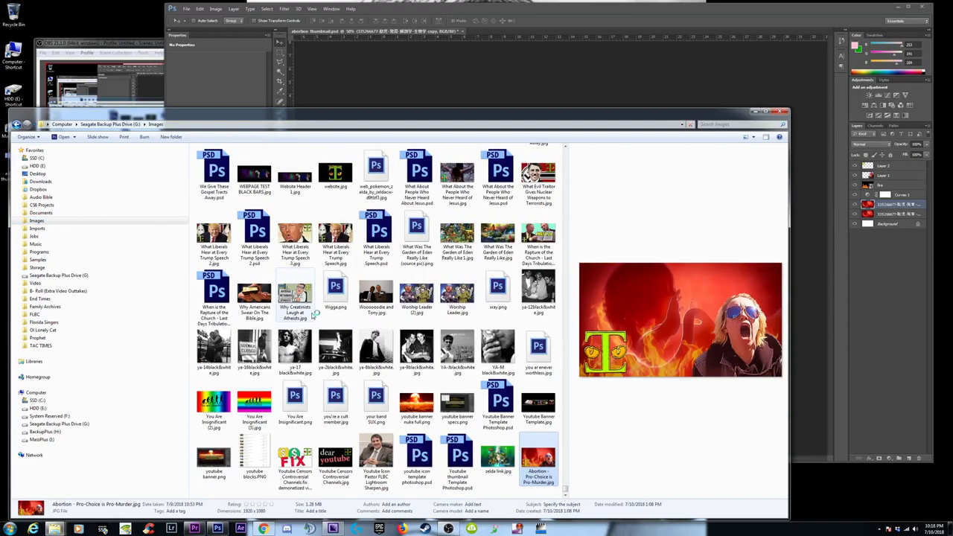
- Save the thumbnail as 'Abortion - Pro-Choice is Pro-Murder.psd' on the Desktop
click(387, 29)
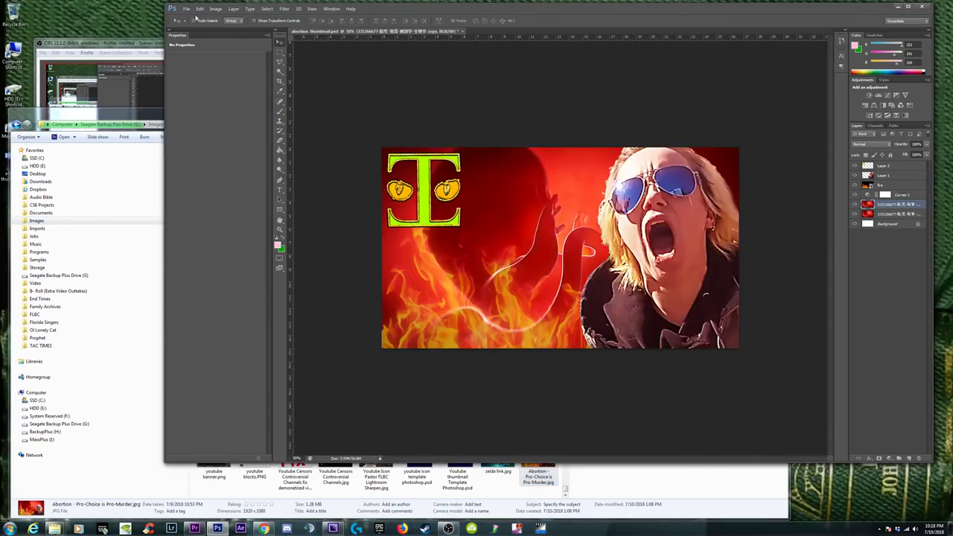
click(187, 9)
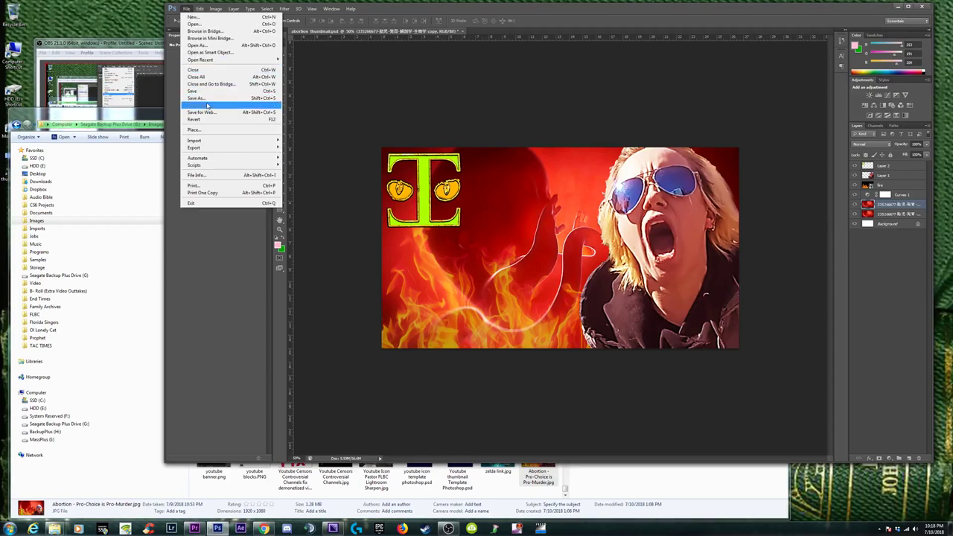
click(206, 99)
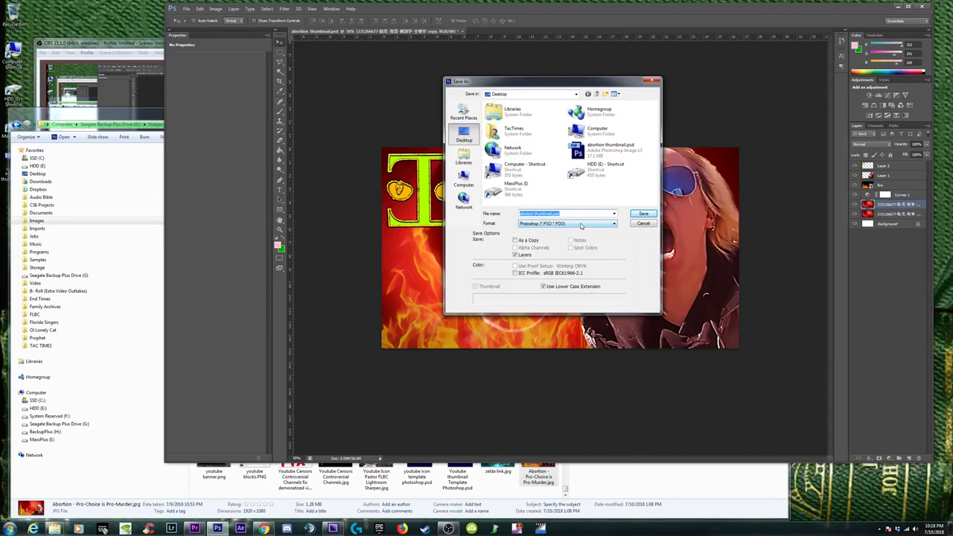
click(573, 214)
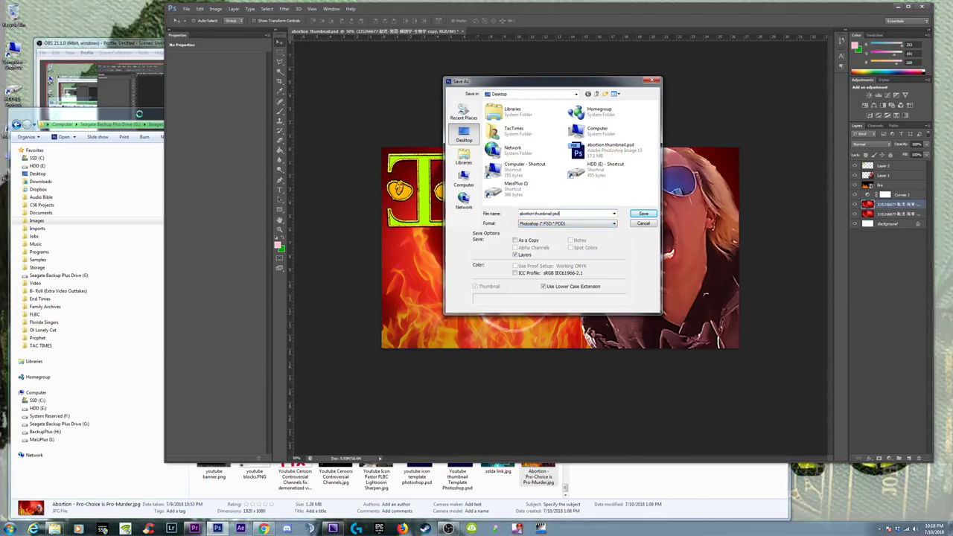
click(538, 476)
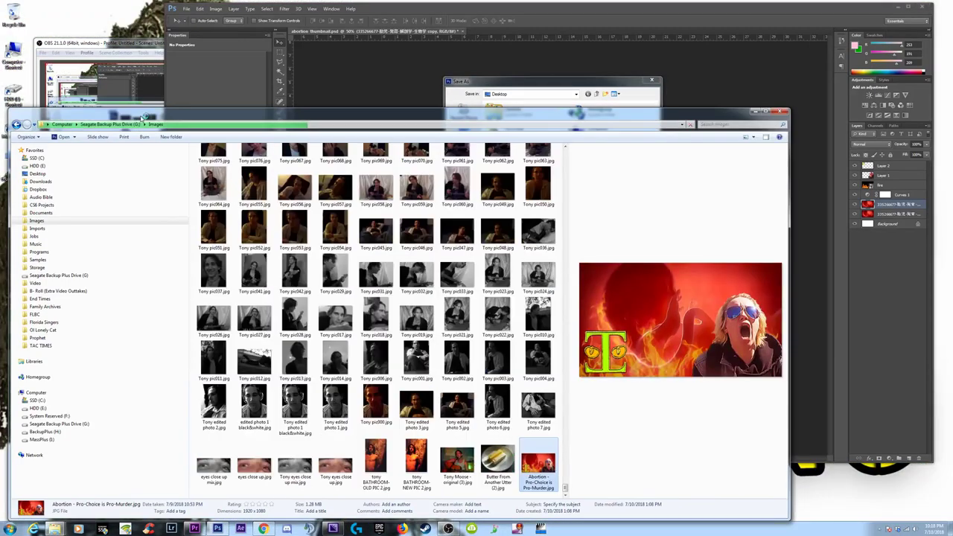
click(538, 480)
key(ctrl+c)
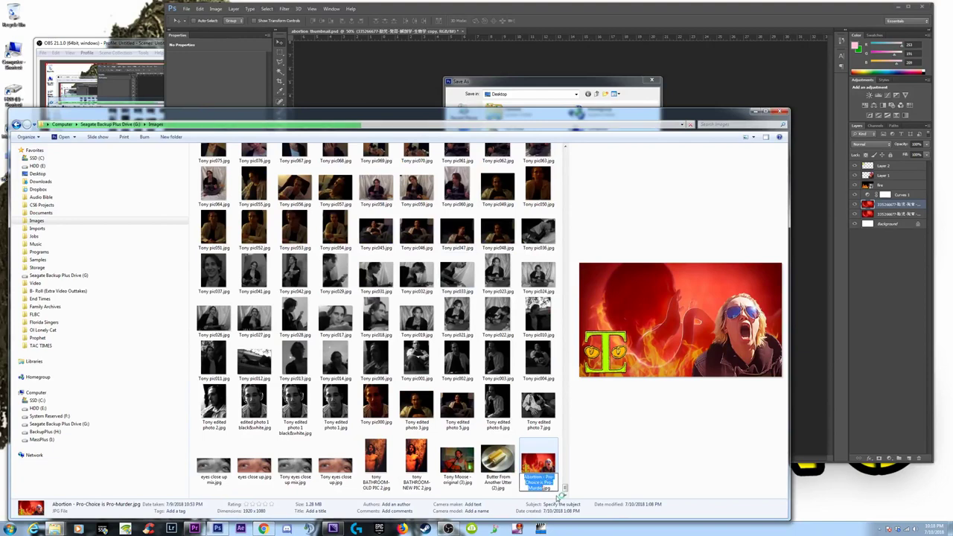
click(532, 104)
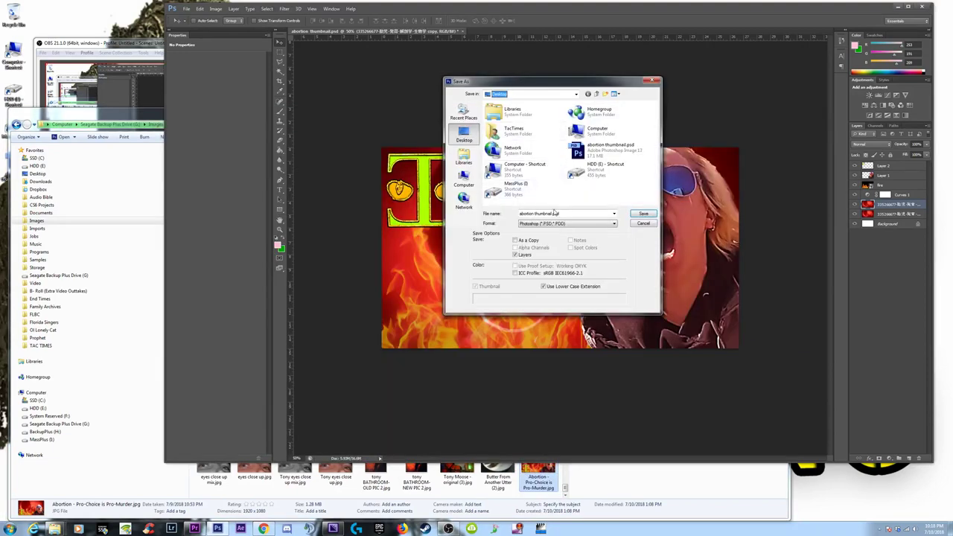
key(ctrl+v)
click(643, 214)
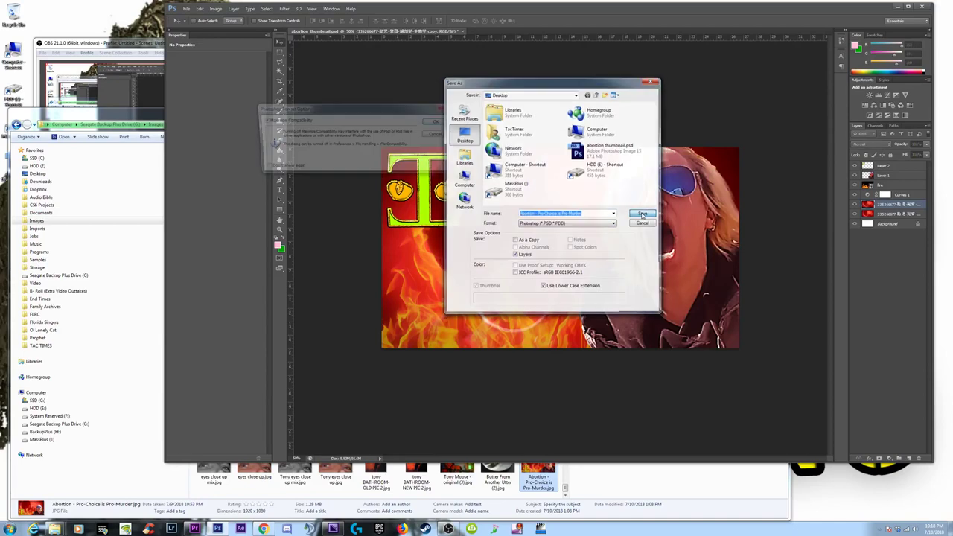
click(440, 122)
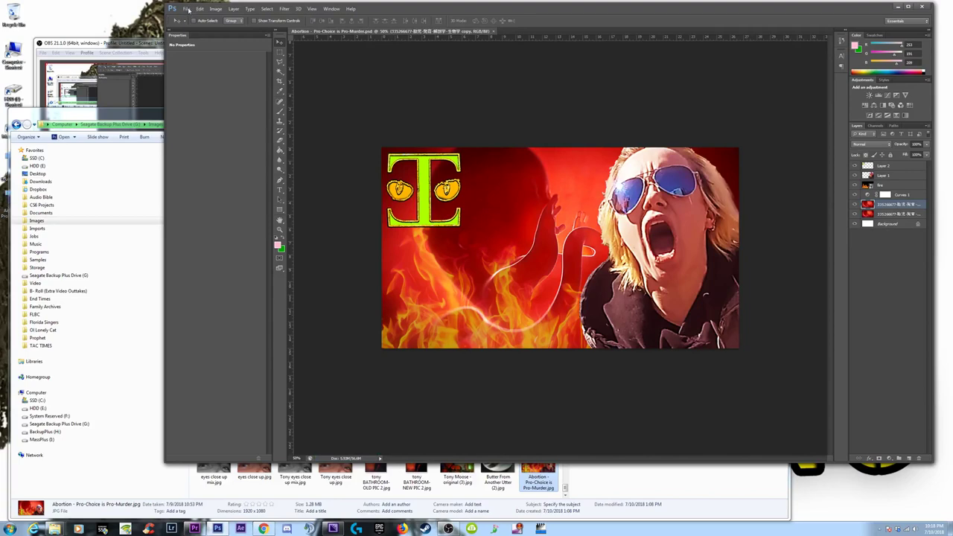
- Start a Save As copy with JPEG chosen as the format
click(187, 9)
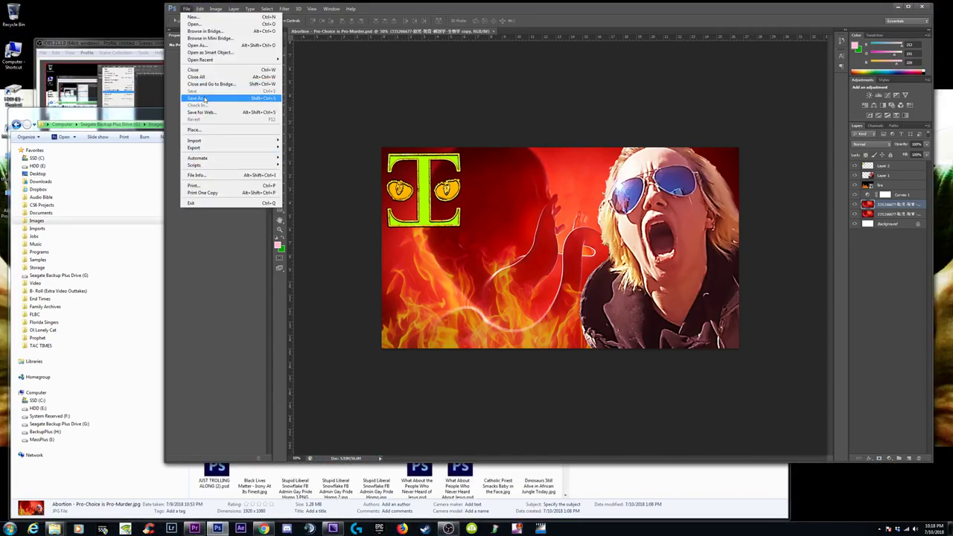
click(195, 98)
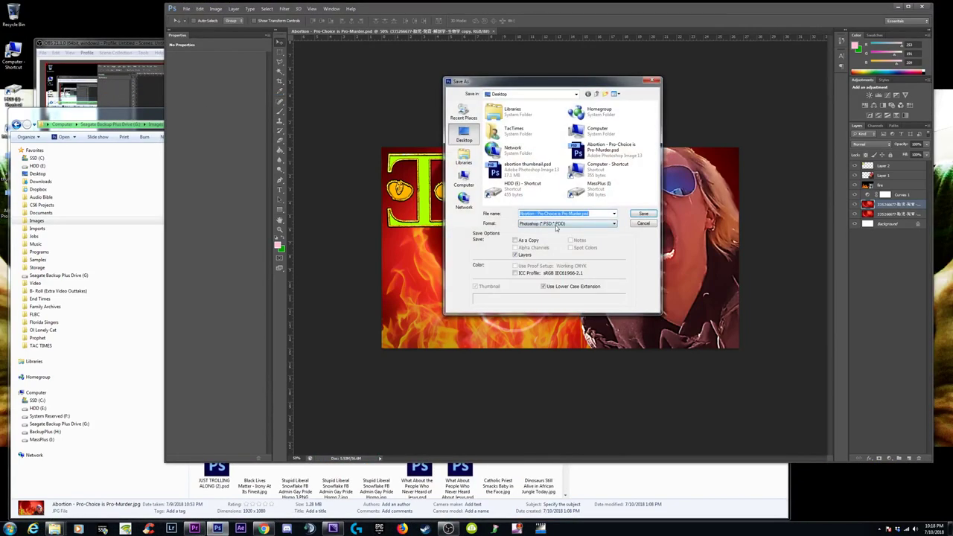
click(556, 224)
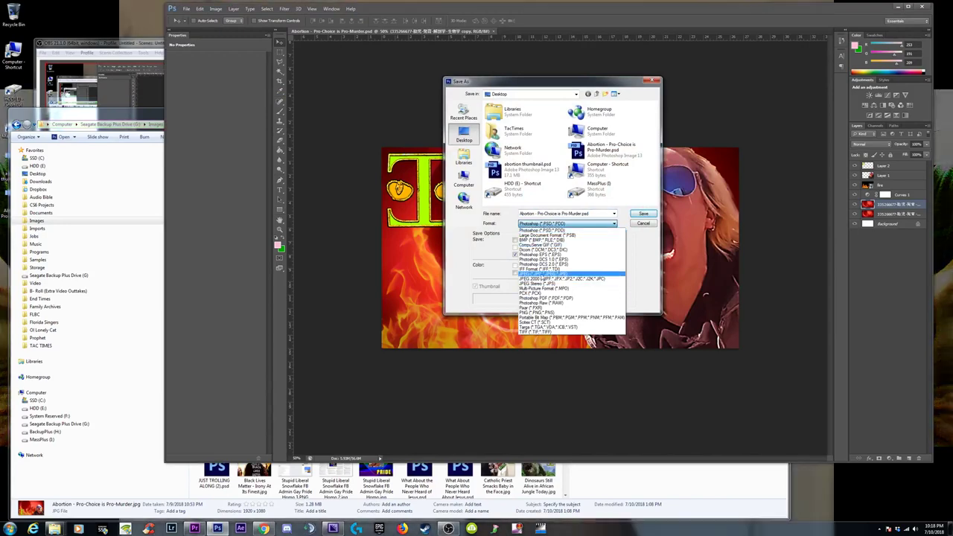
click(542, 275)
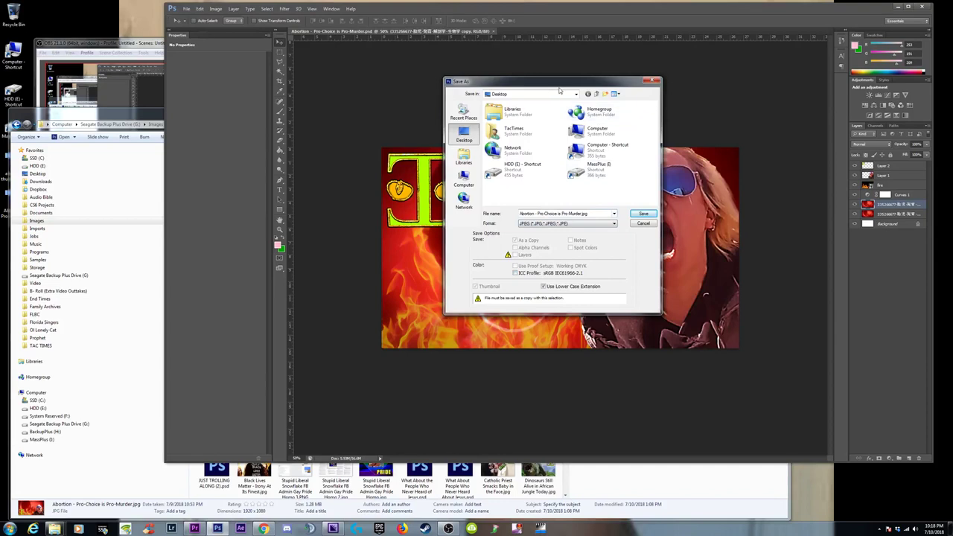
drag(559, 83, 515, 78)
drag(617, 306, 646, 333)
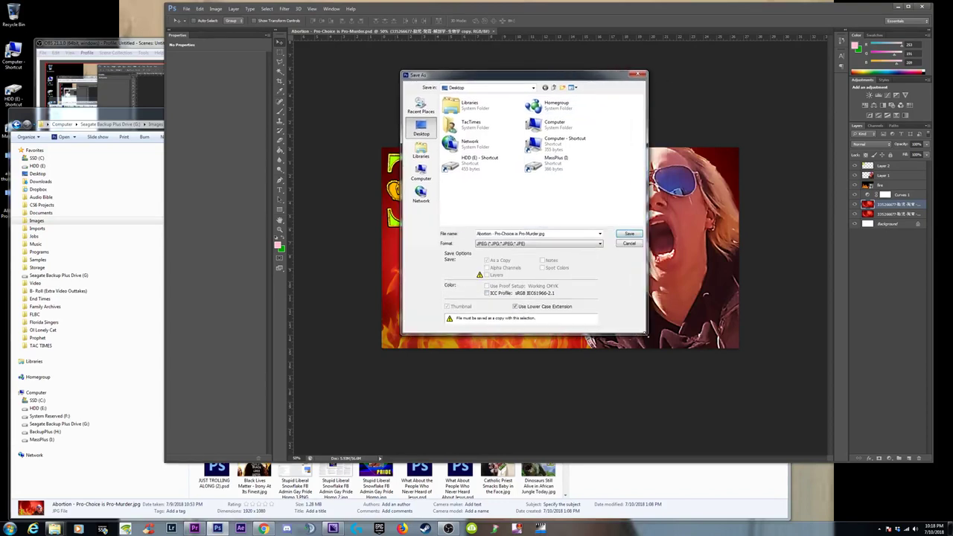
click(527, 236)
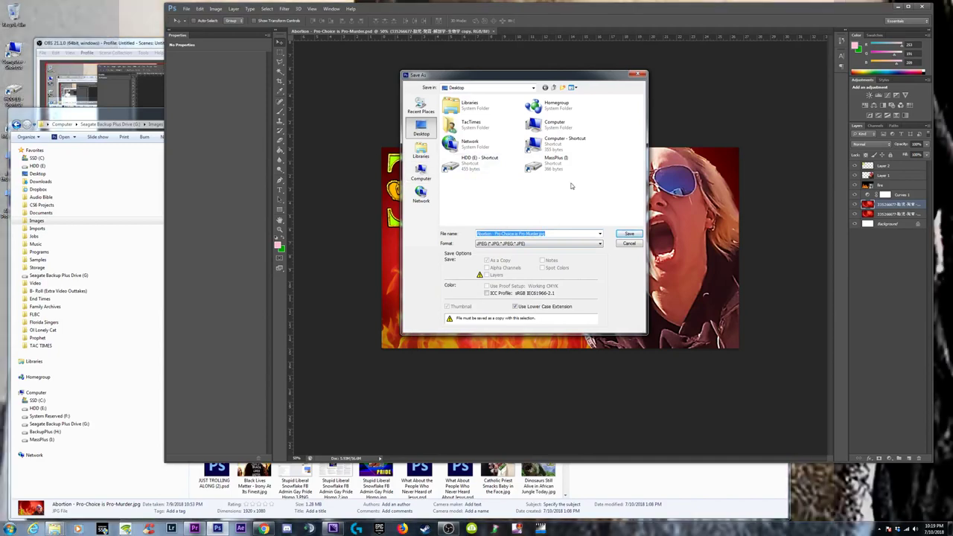
- Browse to the backup drive's Images folder and append 'Edit' to the old JPEG's name
click(421, 172)
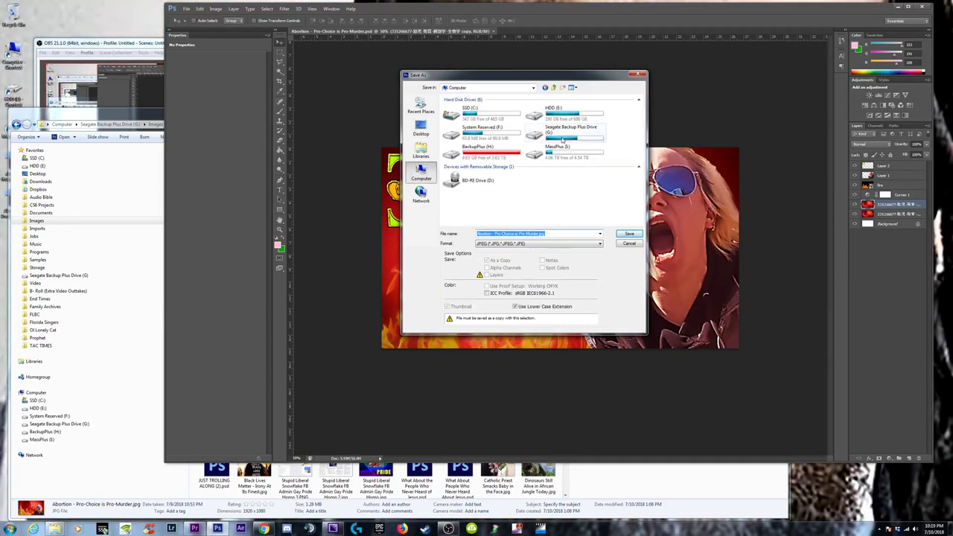
click(563, 135)
double_click(564, 135)
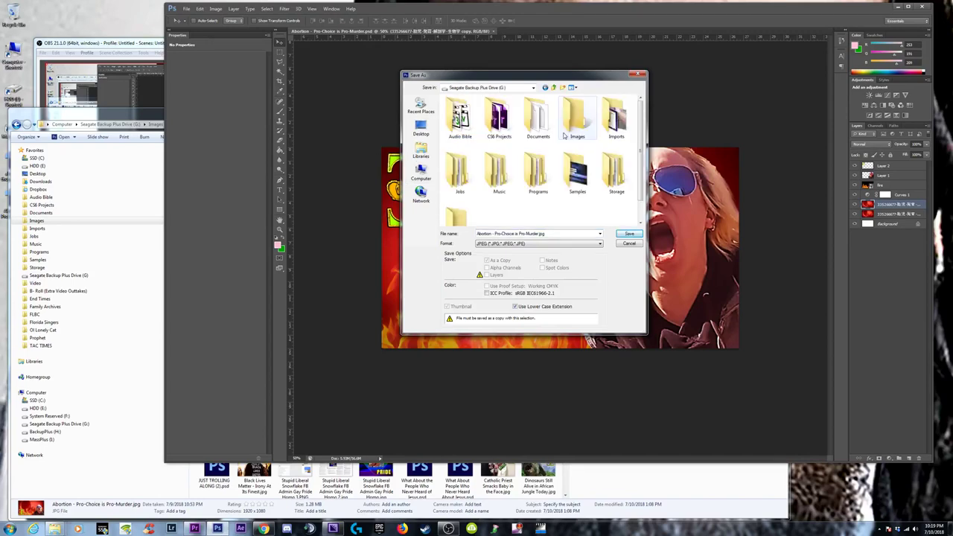
double_click(575, 123)
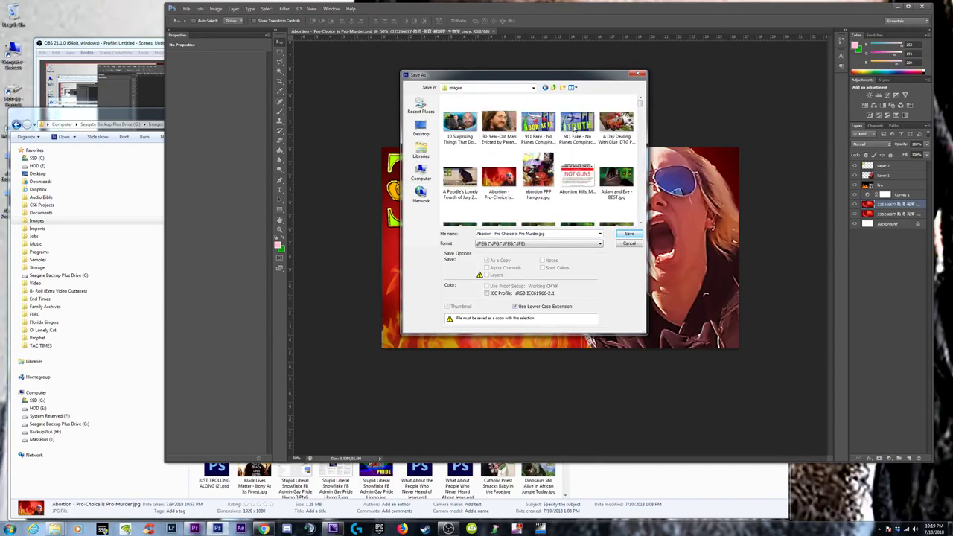
click(498, 196)
click(520, 213)
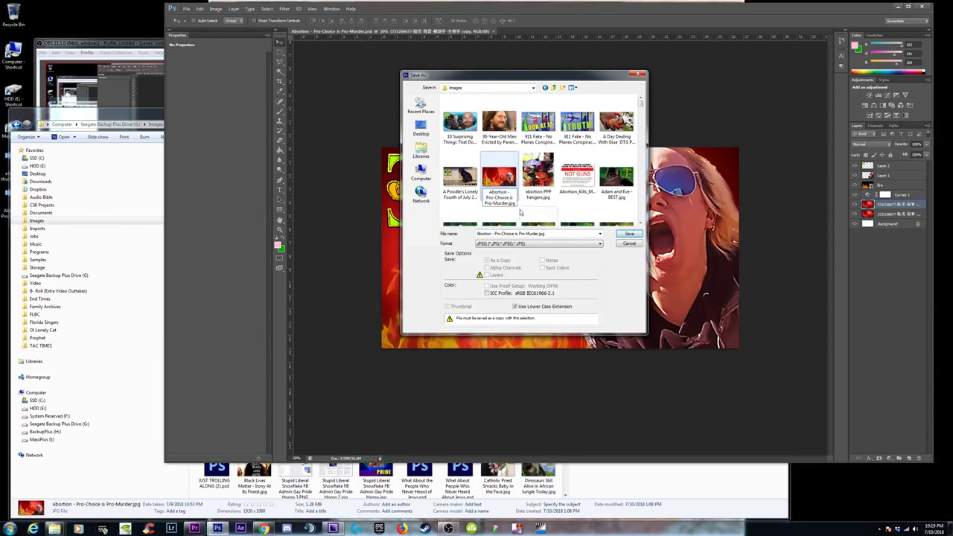
text(Edit 1)
click(530, 234)
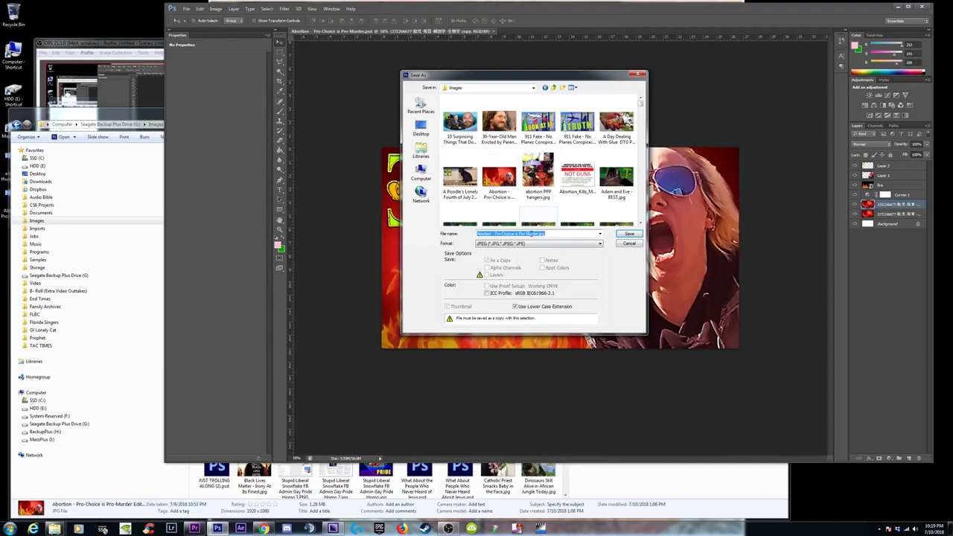
- Save the new JPEG there at Quality 12 (Maximum)
click(624, 234)
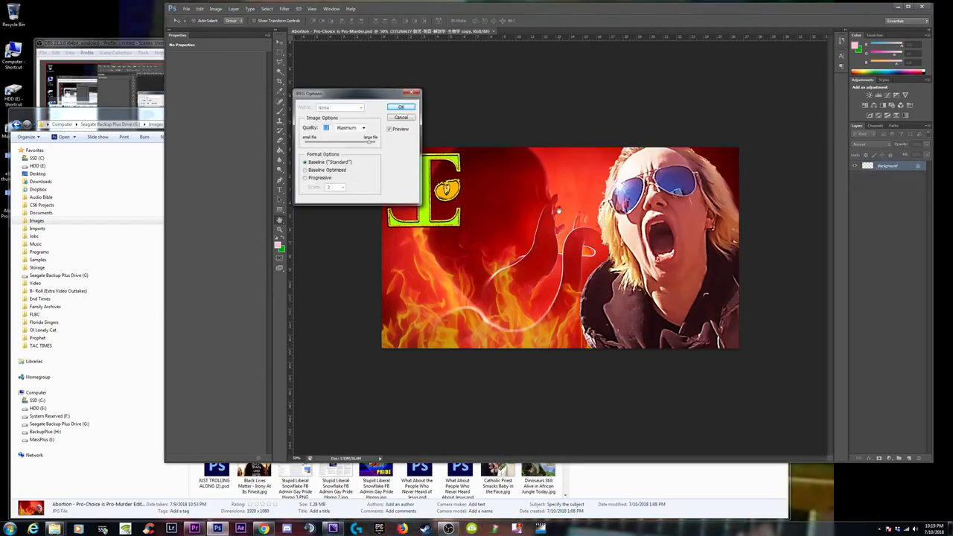
drag(370, 144, 377, 144)
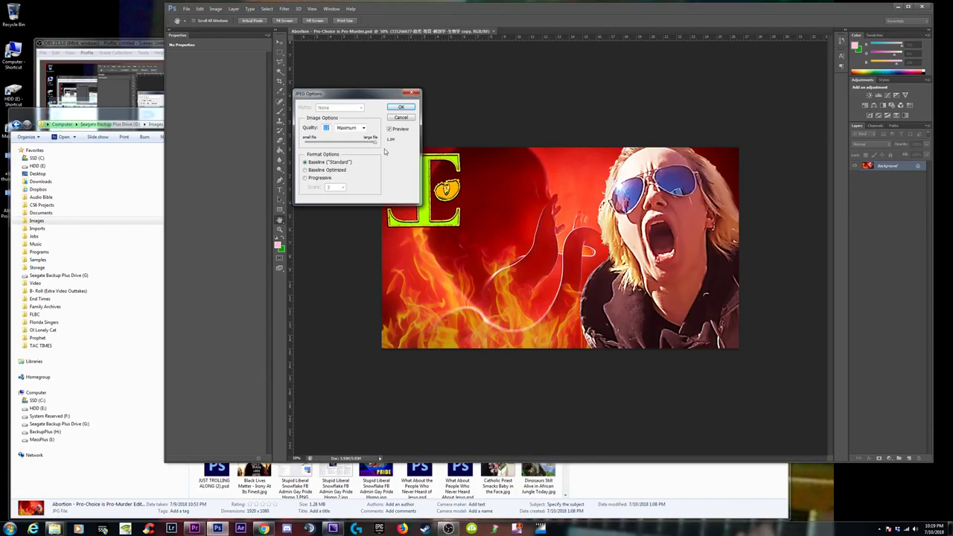
click(402, 106)
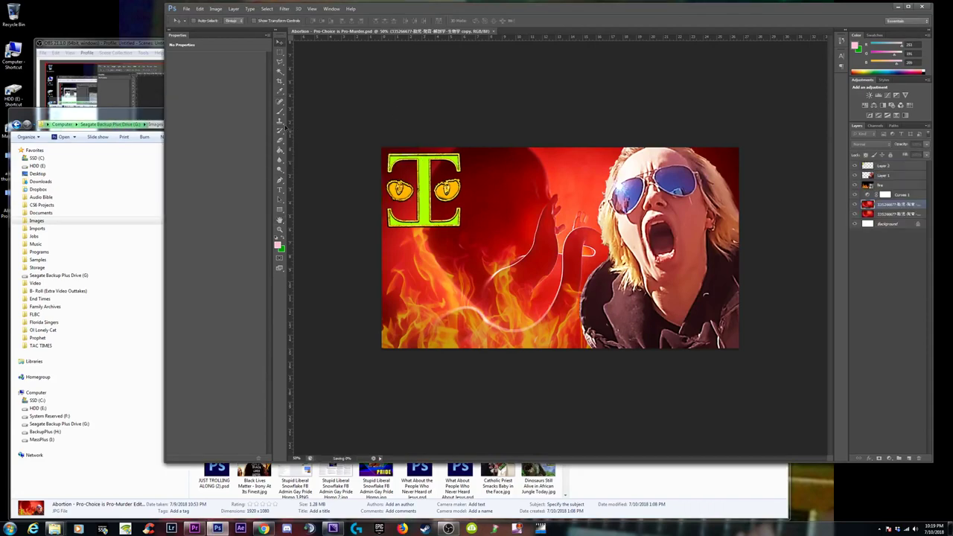
- Search the Images folder in Explorer for 'abortion'
drag(124, 120, 131, 87)
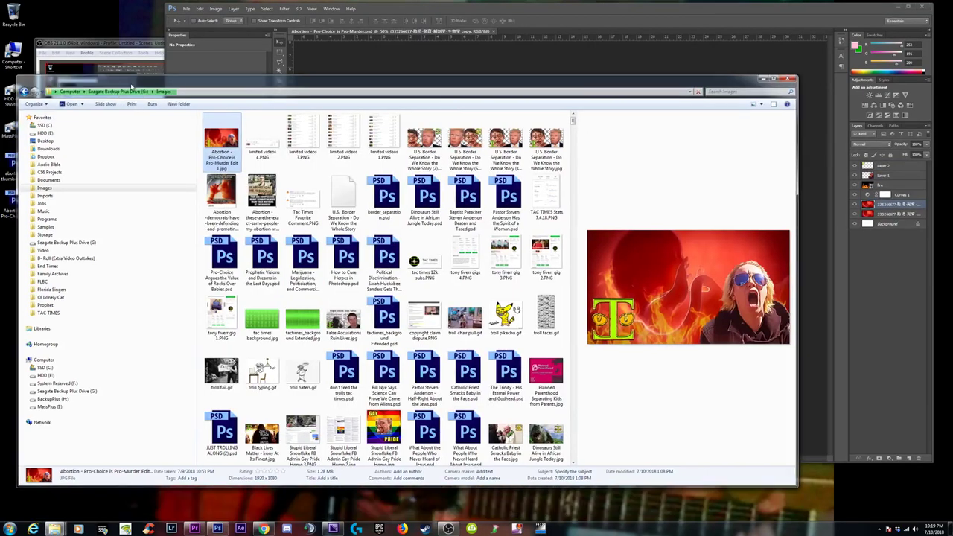
click(731, 92)
text(abortion)
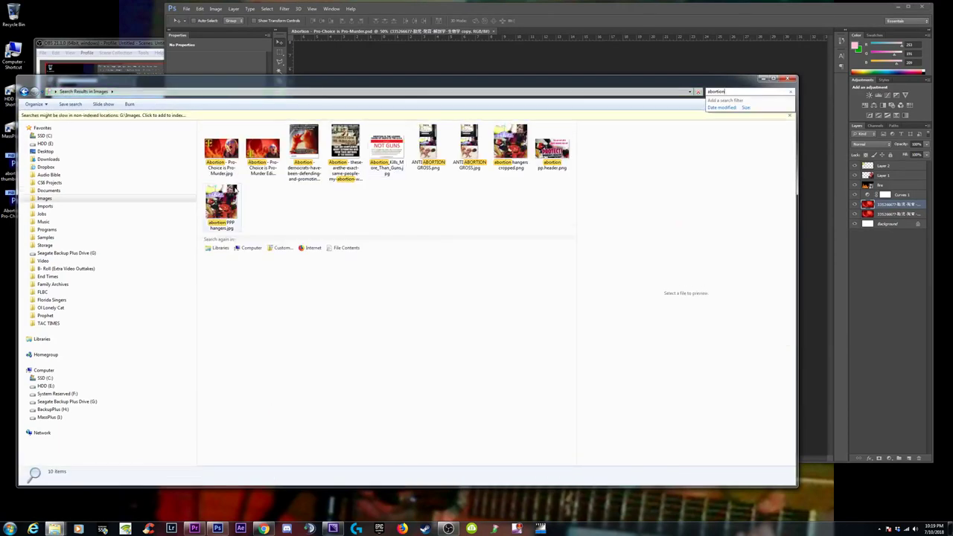
- Preview Abortion - Pro-Choice is Pro-Murder.jpg in Windows Photo Viewer
click(257, 159)
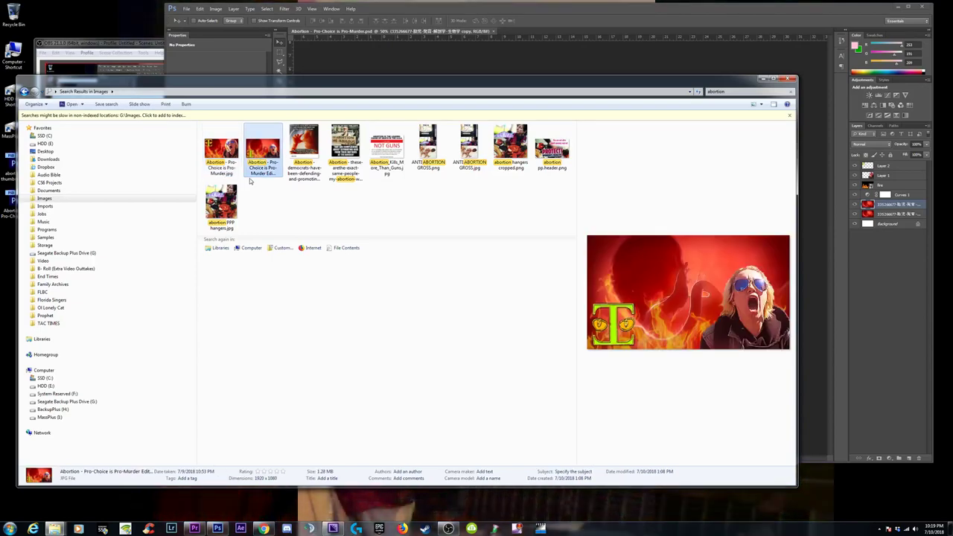
click(222, 148)
right_click(221, 144)
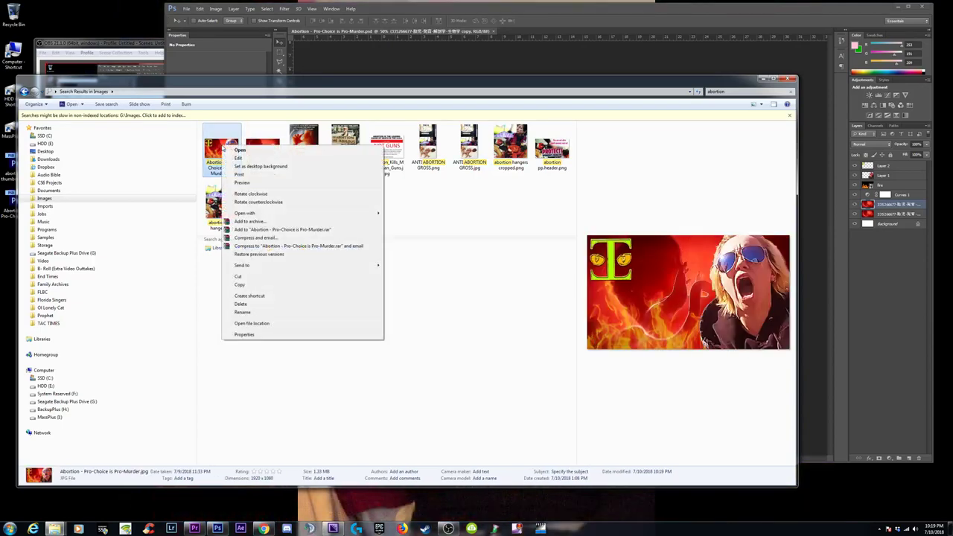
click(246, 183)
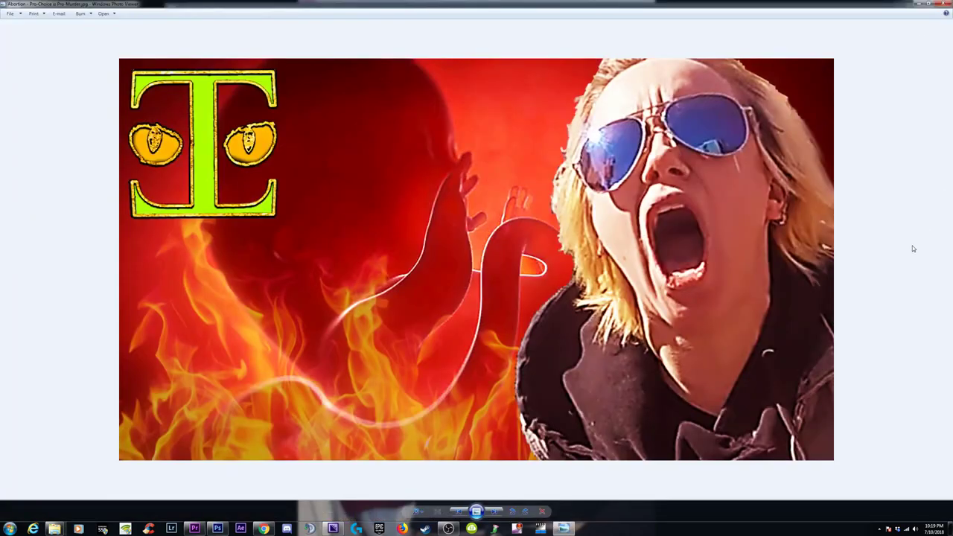
key(Right)
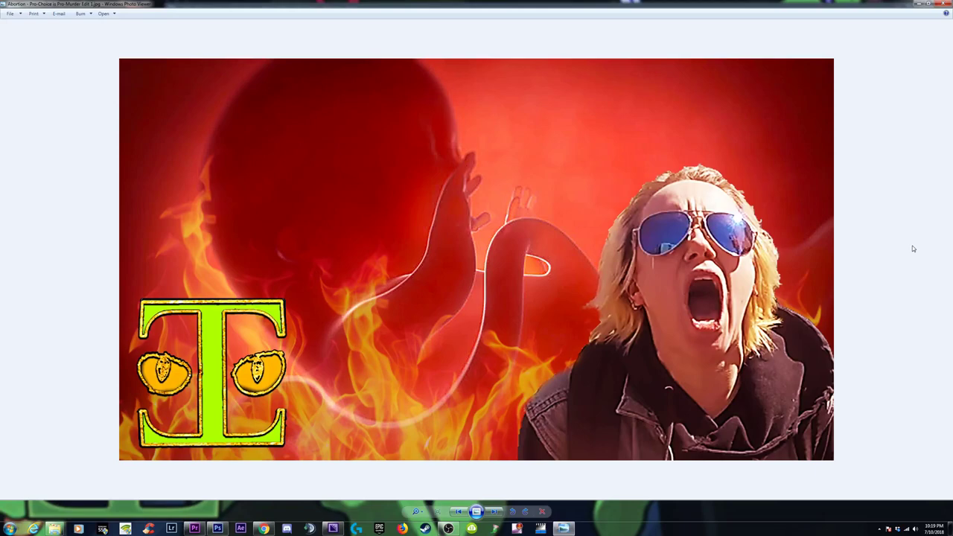
key(Right)
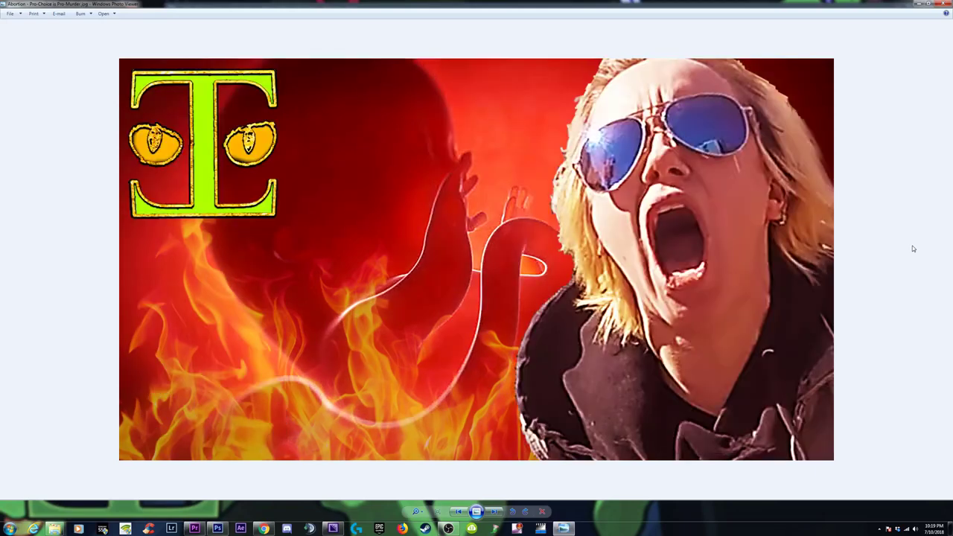
key(Right)
key(Right)
key(Left)
key(Right)
key(Left)
key(Right)
key(Left)
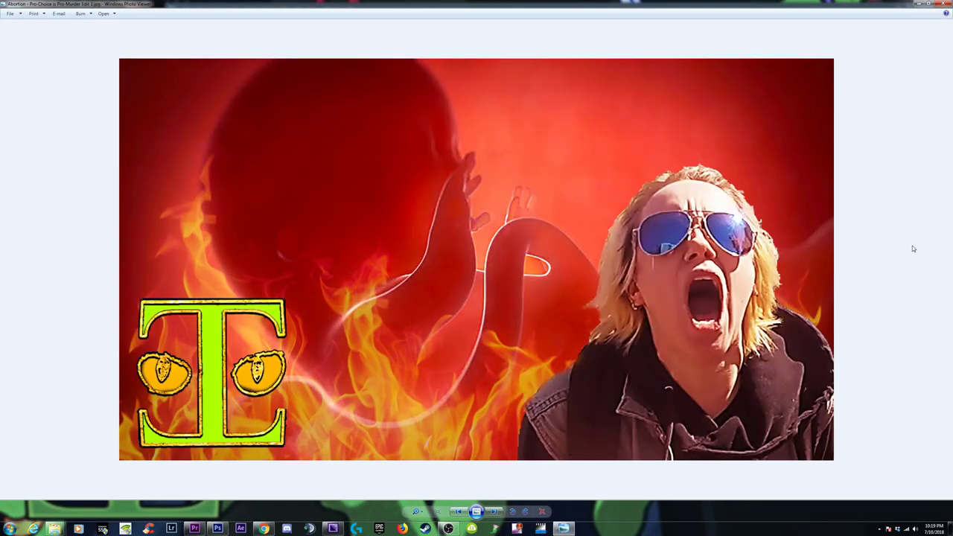
key(Right)
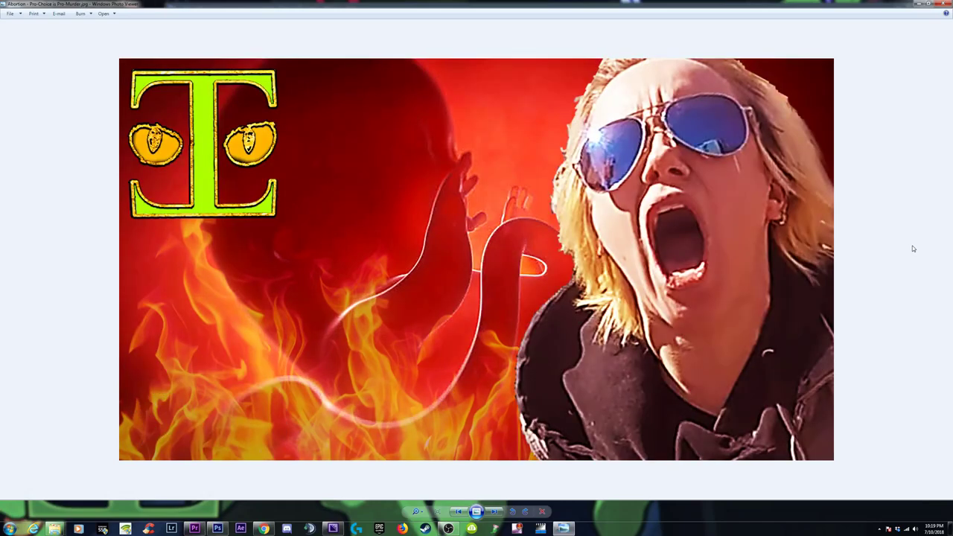
key(Right)
key(Left)
key(Right)
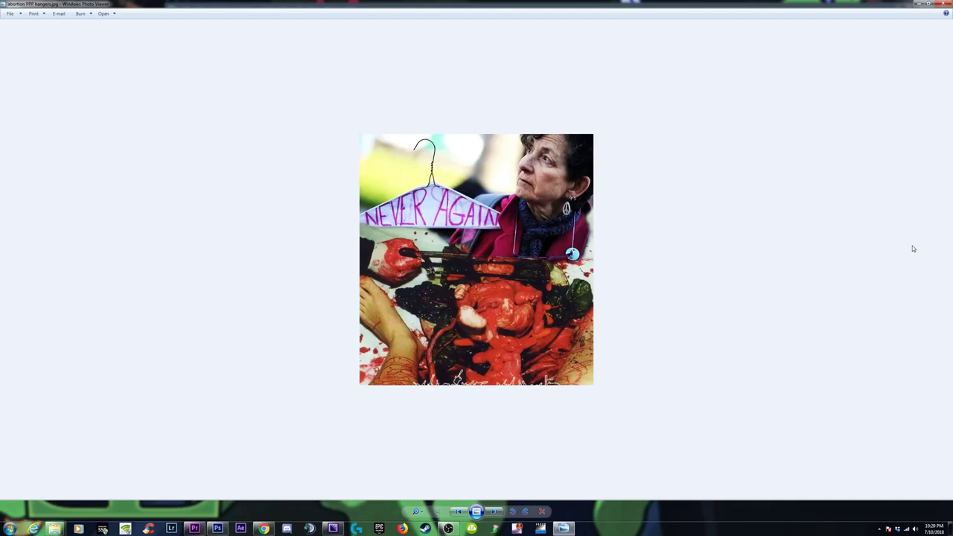
scroll(863, 425, up, 2)
scroll(854, 431, down, 1)
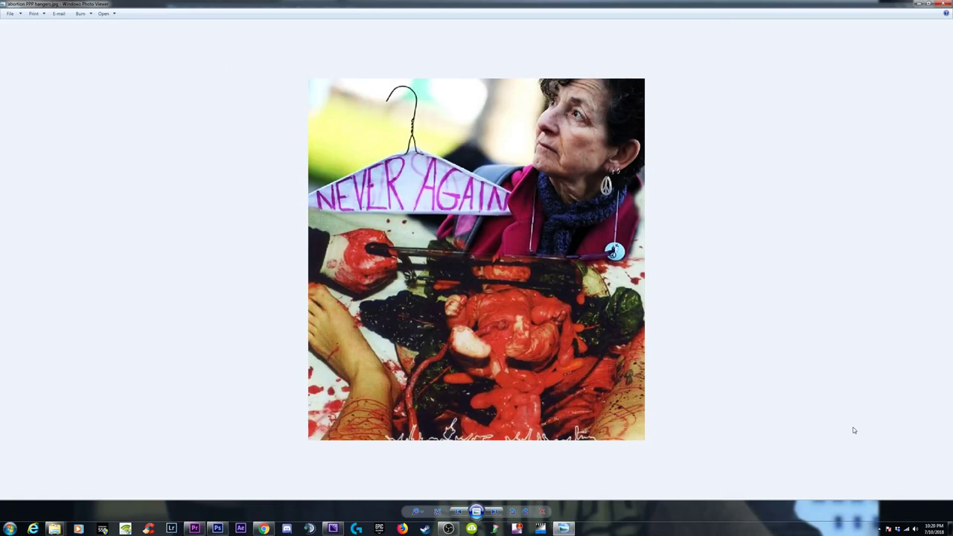
key(Right)
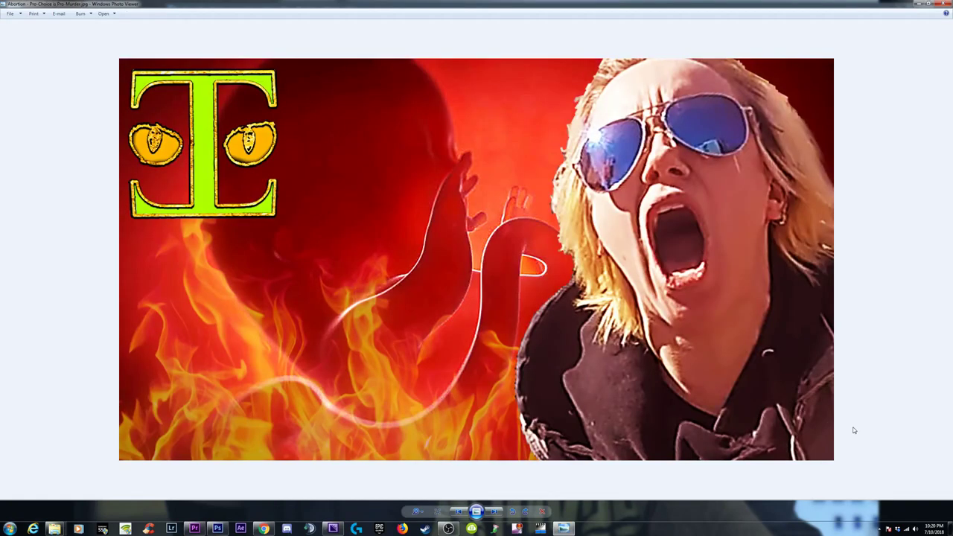
key(Right)
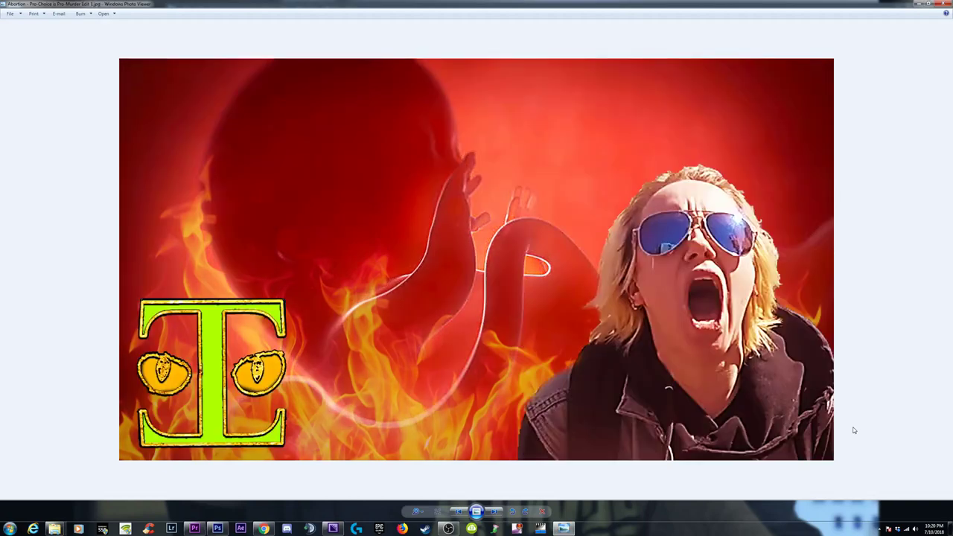
key(Left)
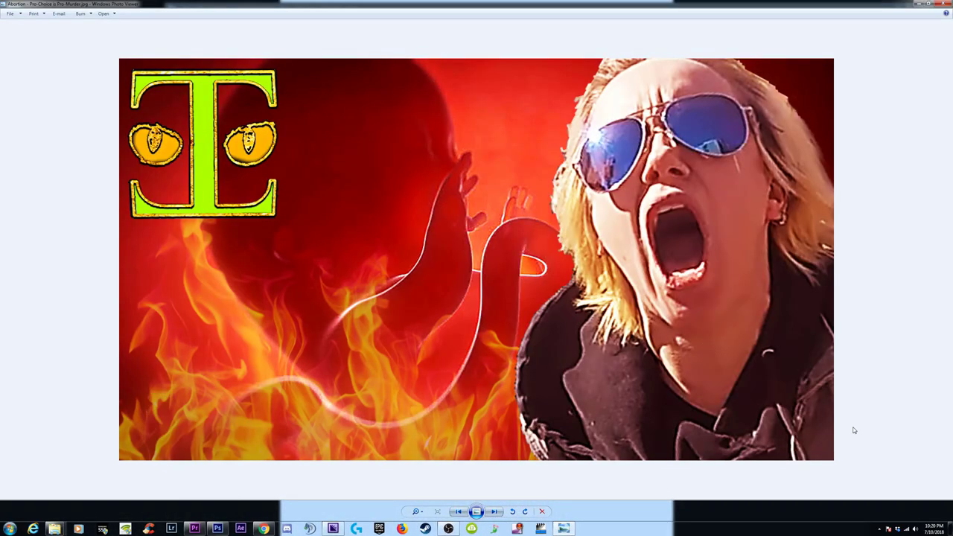
key(Right)
key(Left)
key(Right)
key(Left)
key(Right)
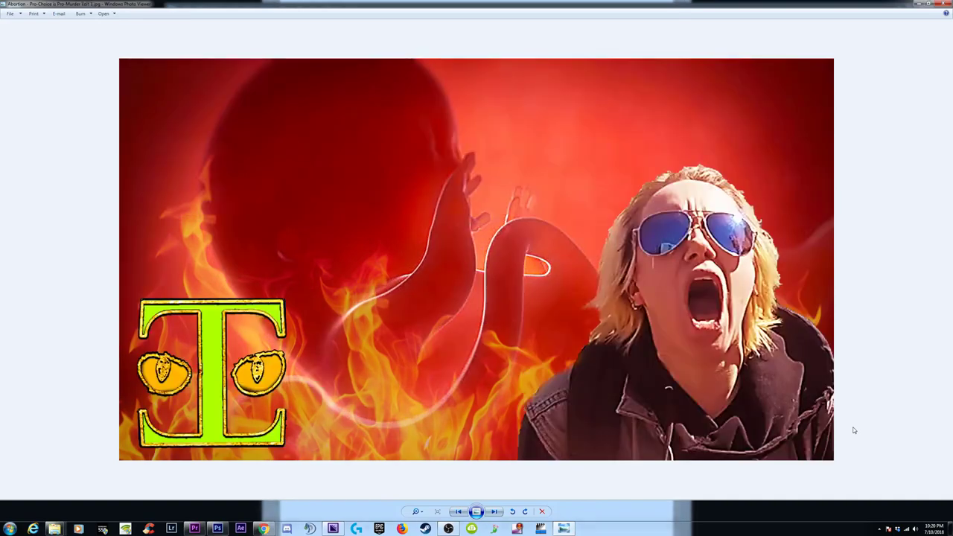
key(Left)
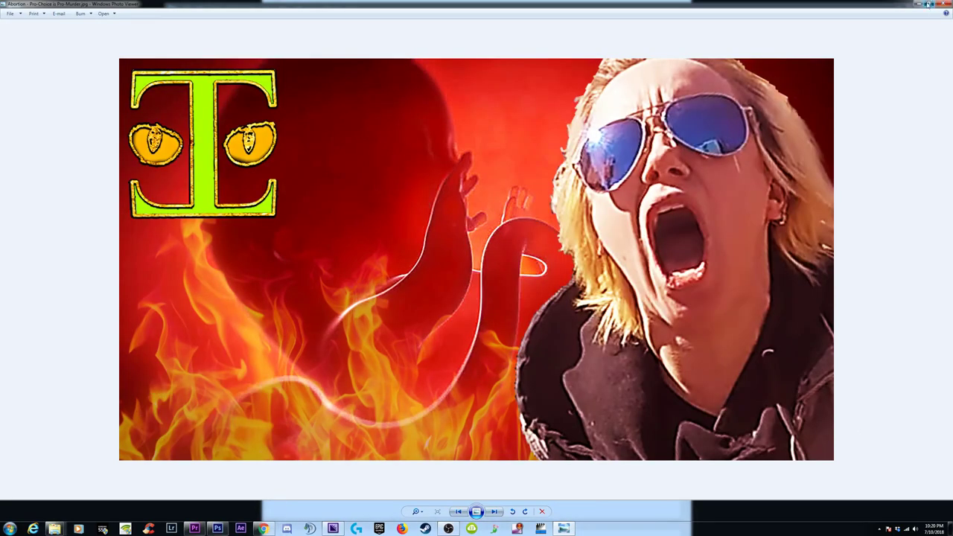
- Exit full-screen Photo Viewer and open the TAC TIMES channel from Chrome's bookmark
click(928, 3)
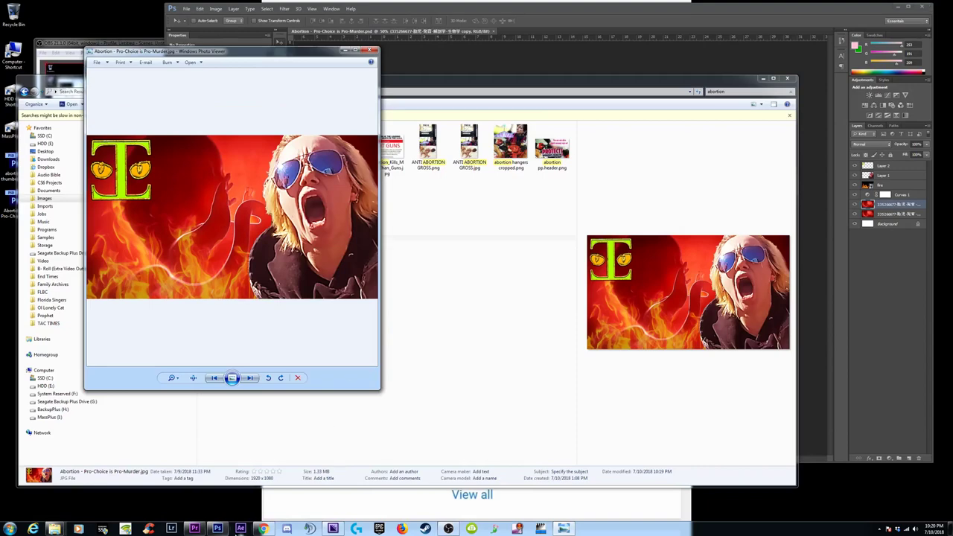
click(263, 528)
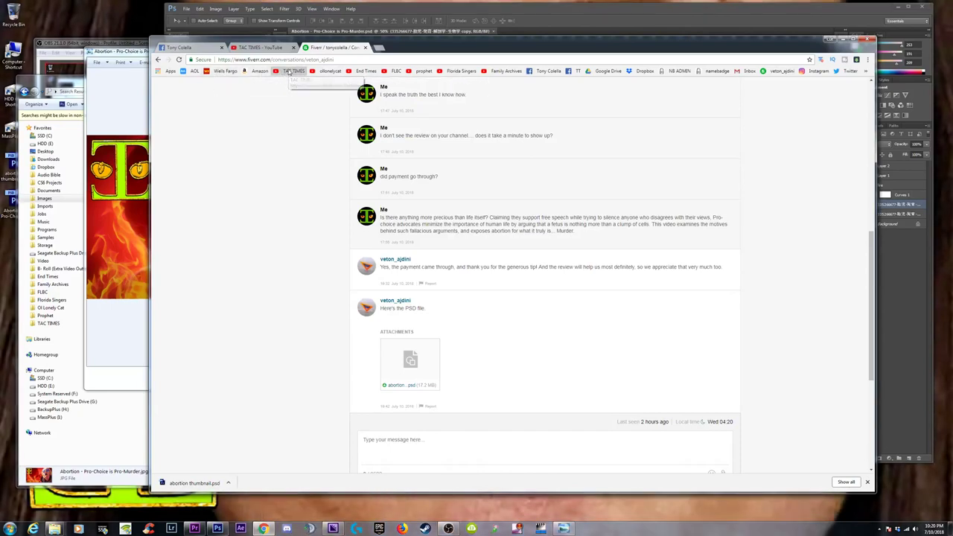
click(288, 71)
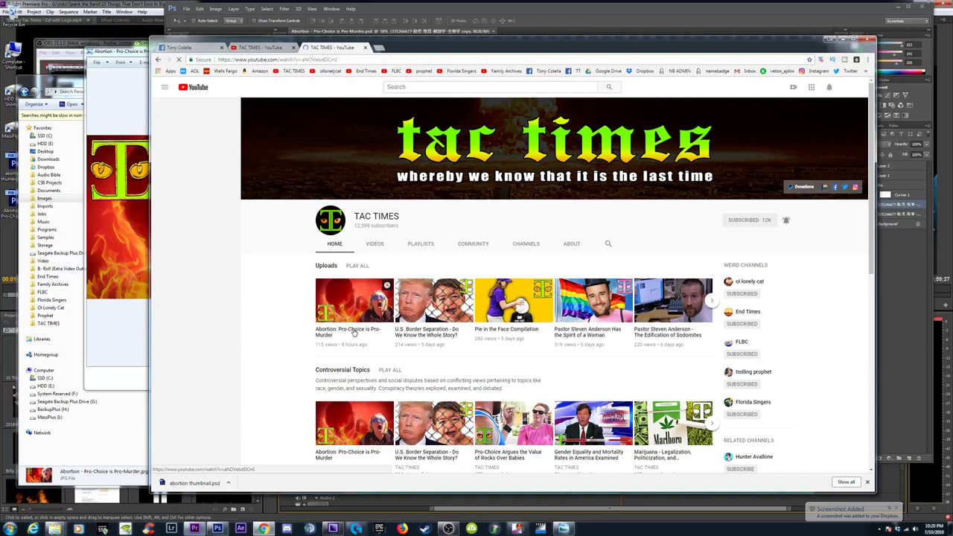
- Open the 'Abortion: Pro-Choice is Pro-Murder' video and close the two leftover tabs
click(355, 333)
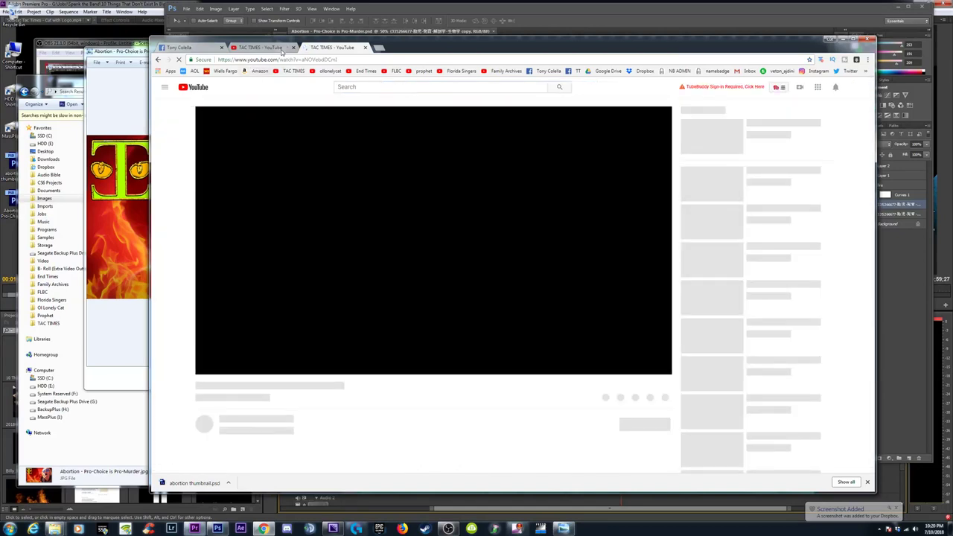
click(293, 47)
click(222, 48)
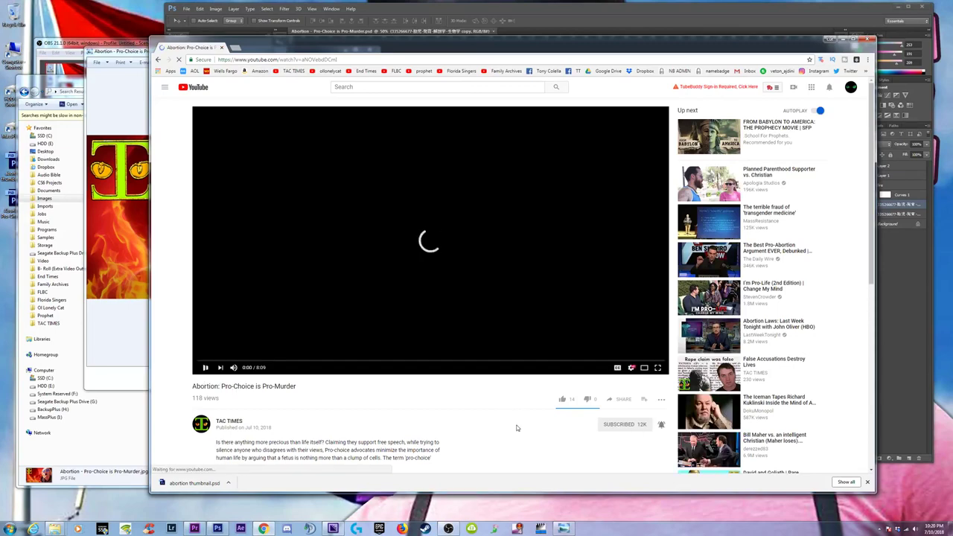
scroll(563, 411, down, 2)
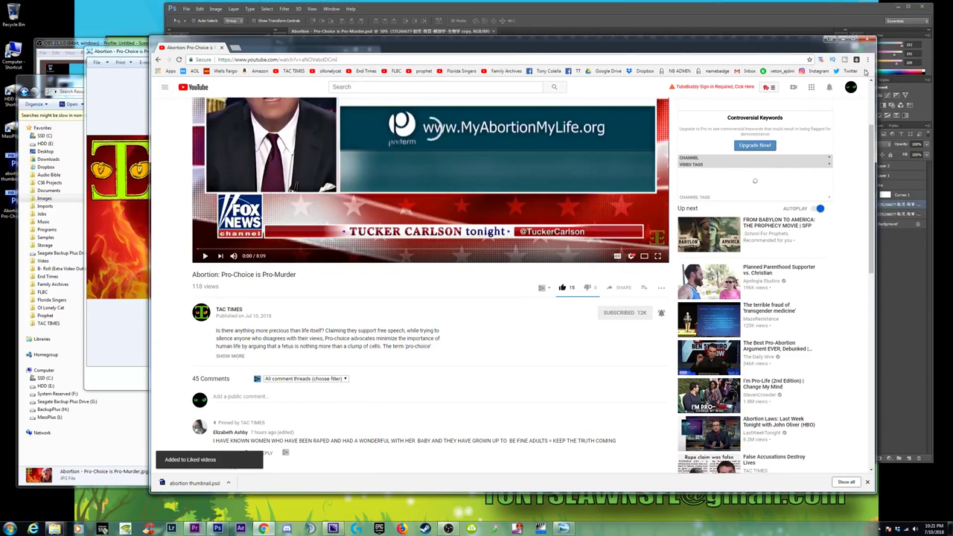
- Switch the YouTube account to the TAC TIMES channel
click(851, 87)
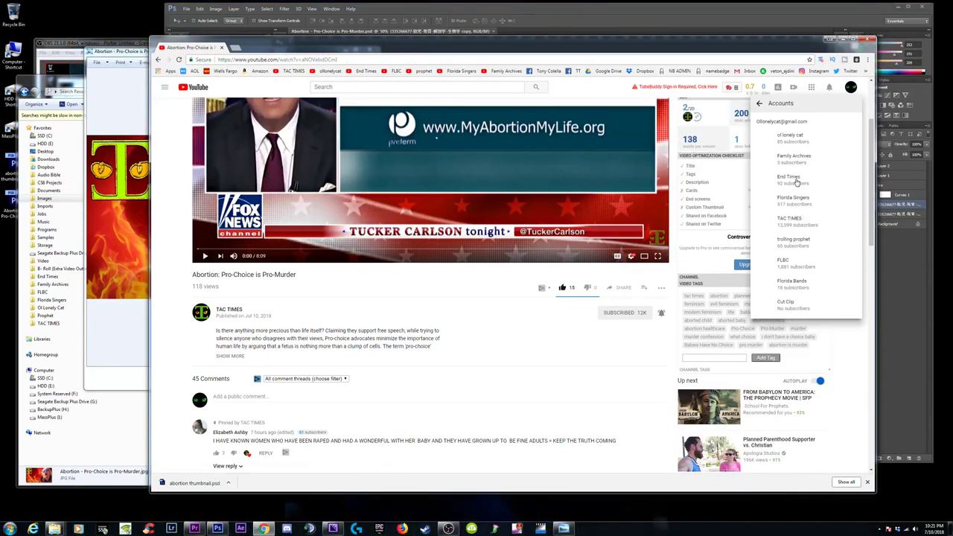
click(796, 181)
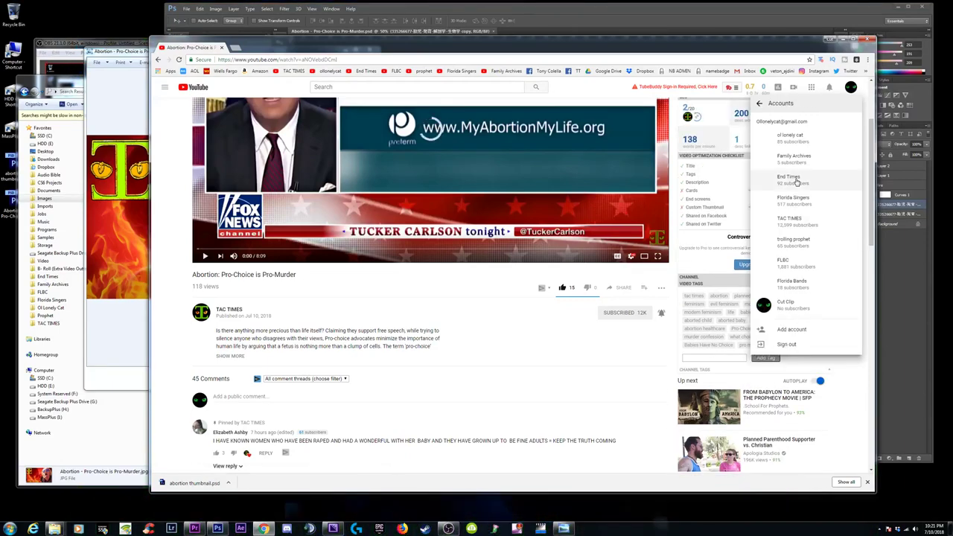
click(787, 225)
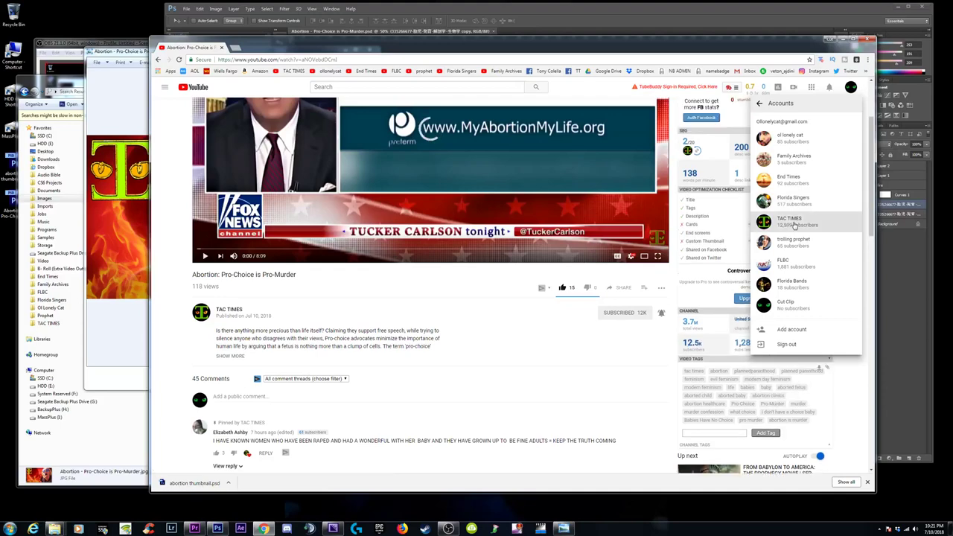
click(333, 529)
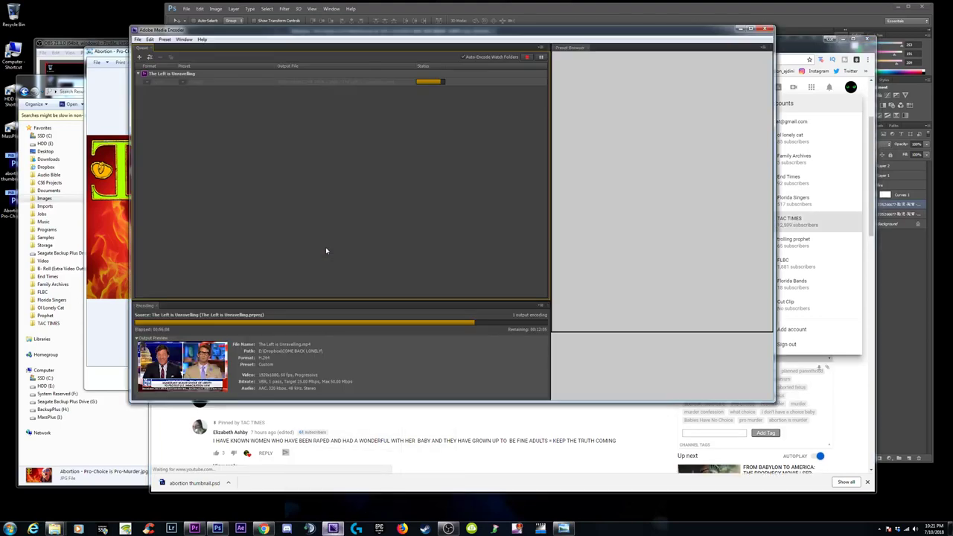
drag(544, 55, 495, 90)
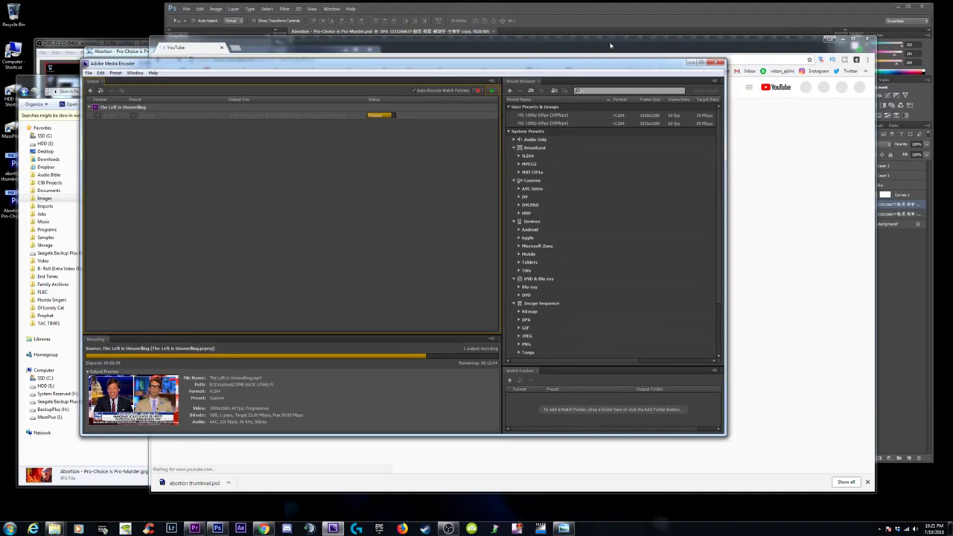
key(alt+Tab)
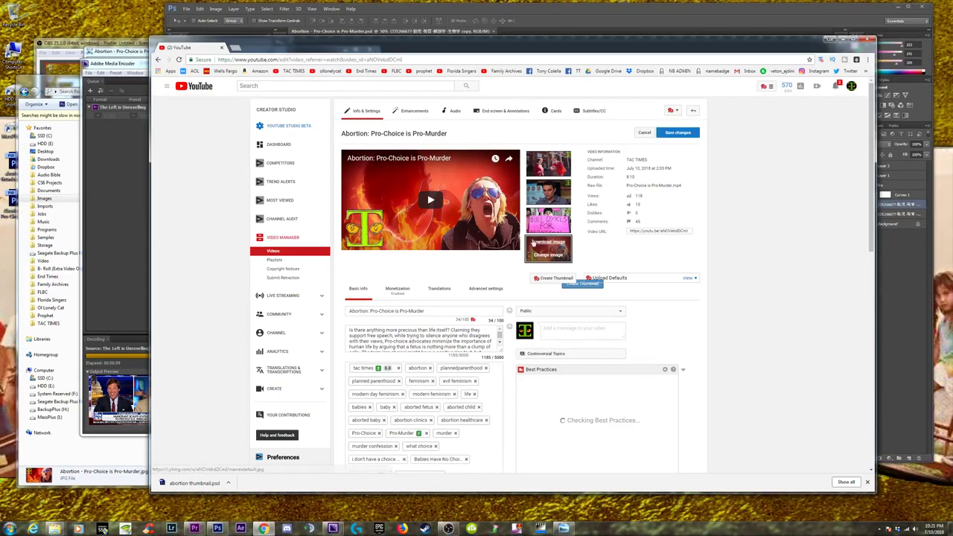
- Upload Abortion - Pro-Choice is Pro-Murder.jpg as the custom thumbnail and save
click(549, 256)
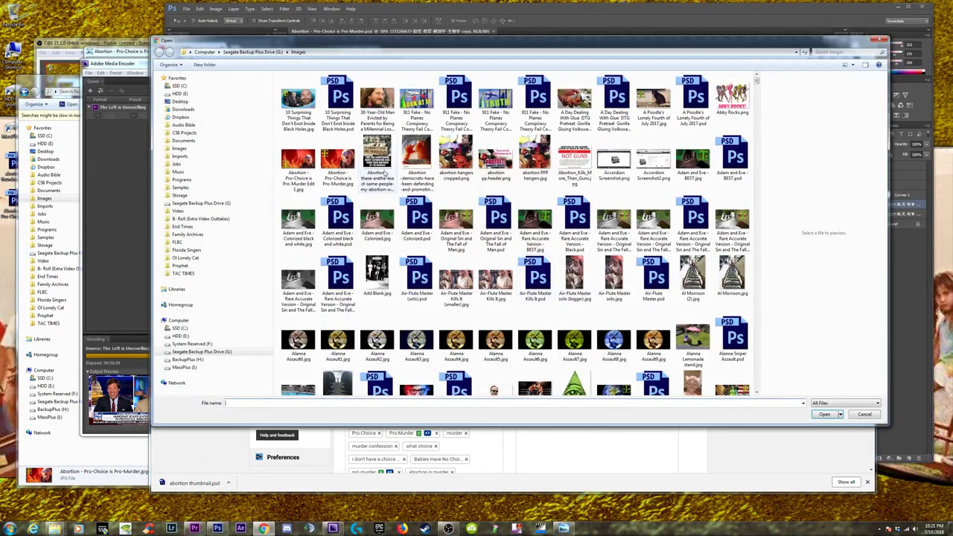
click(824, 414)
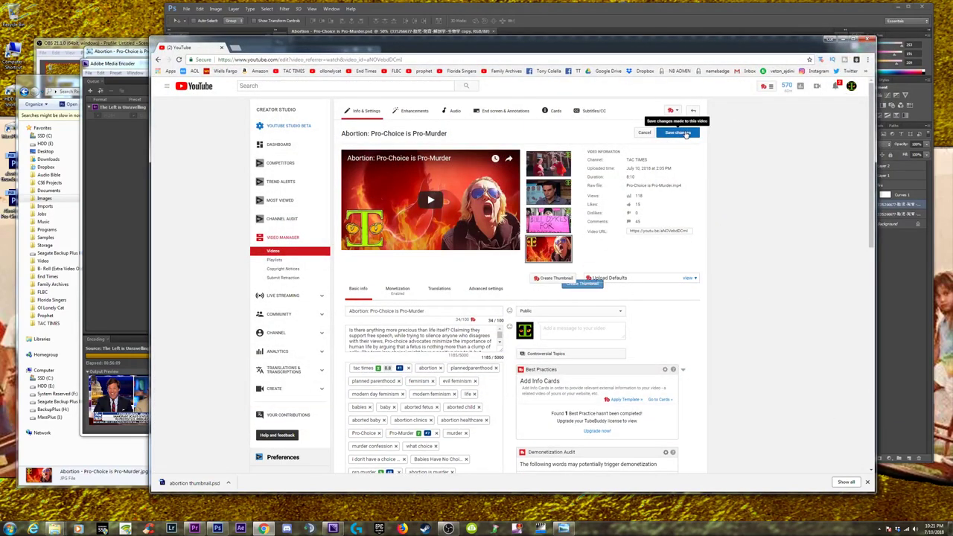
click(679, 133)
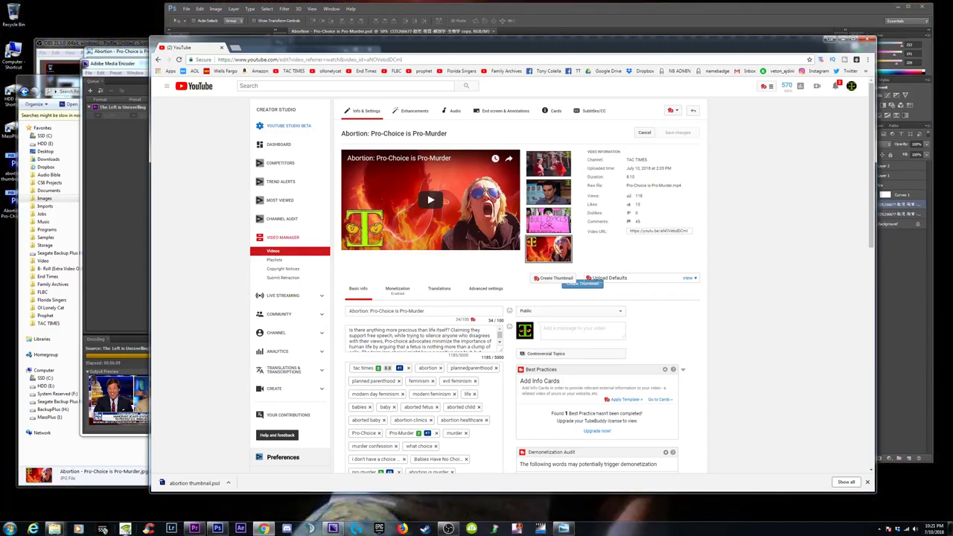
click(449, 529)
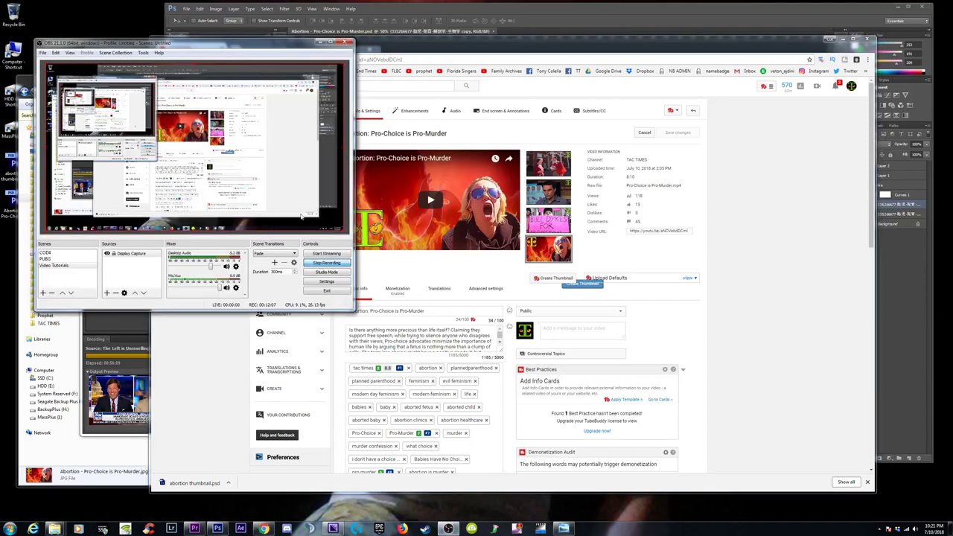